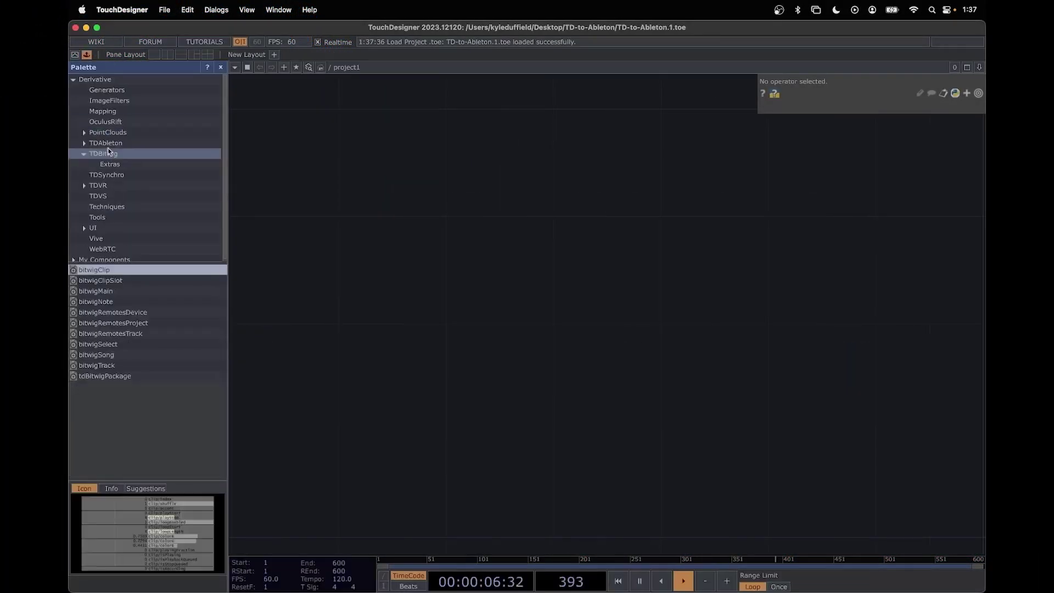
Add tdAbletonPackage from the TDAbleton Live 11+ palette folder to the network and close the palette
click(108, 144)
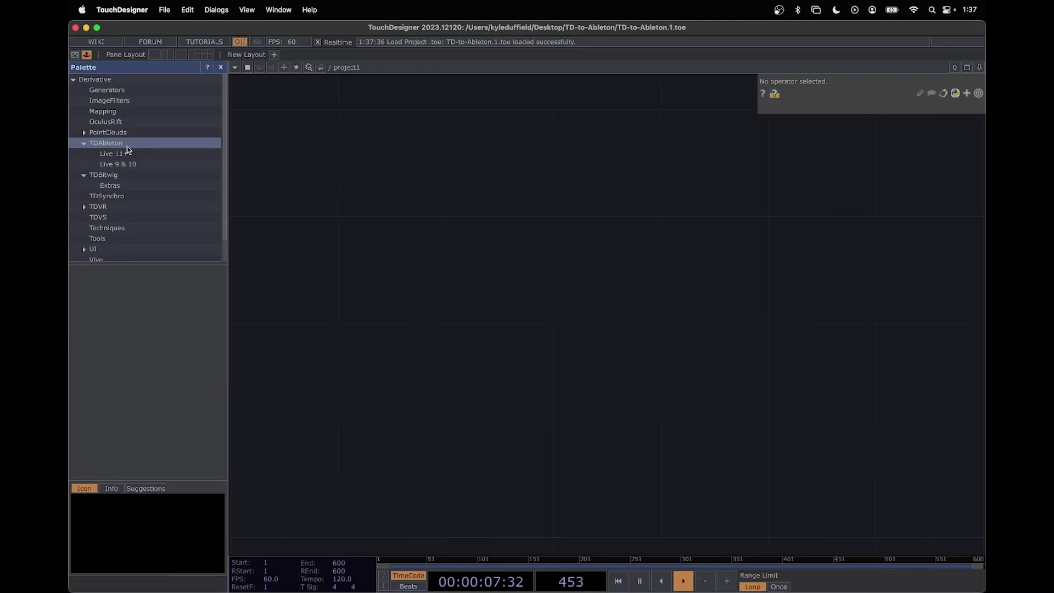
click(110, 146)
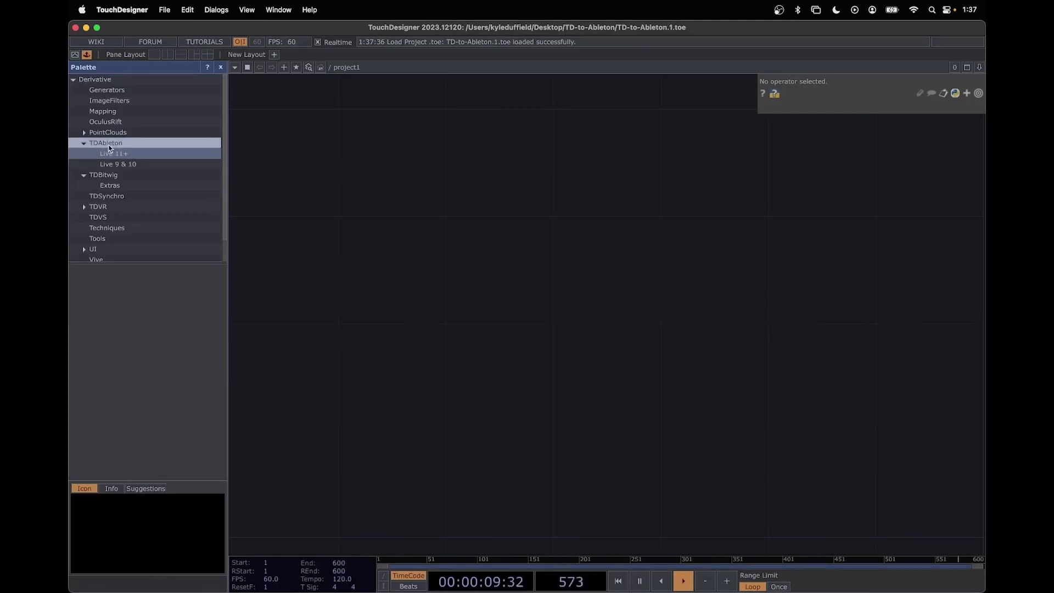
click(112, 154)
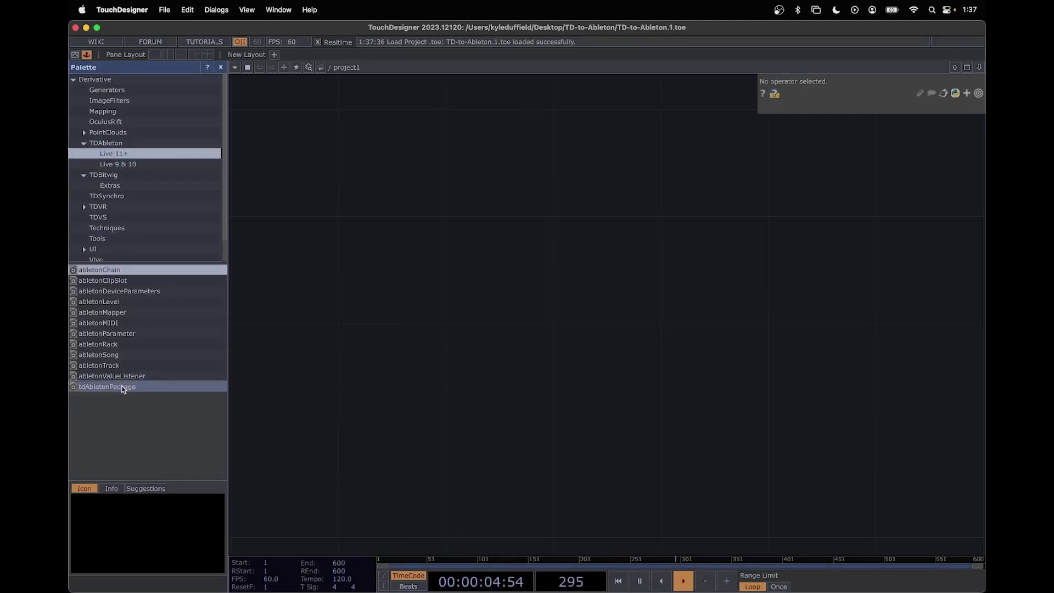
drag(122, 386, 425, 217)
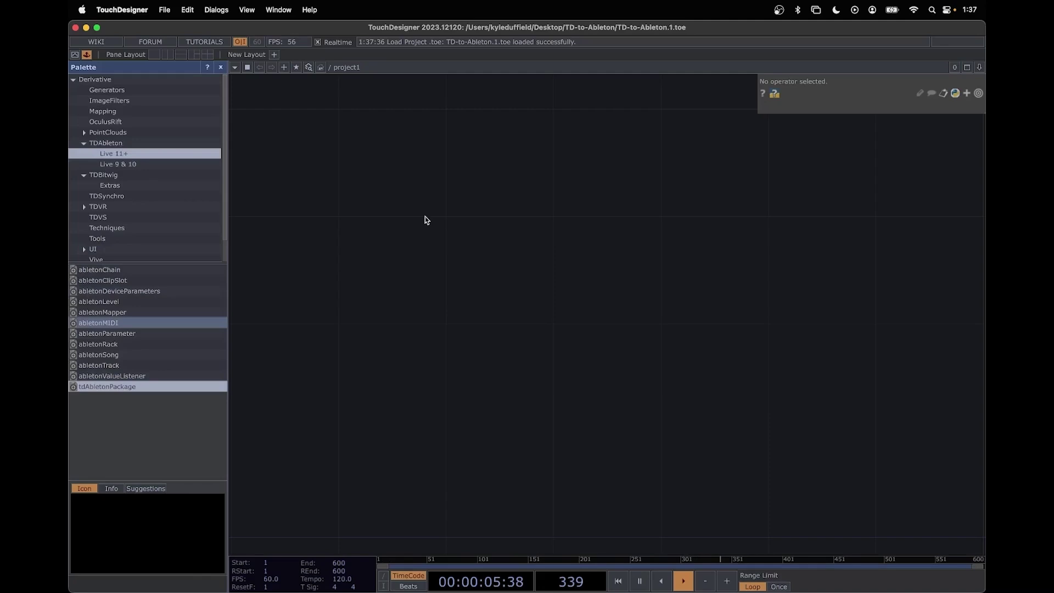
drag(440, 279, 426, 451)
scroll(504, 335, up, 5)
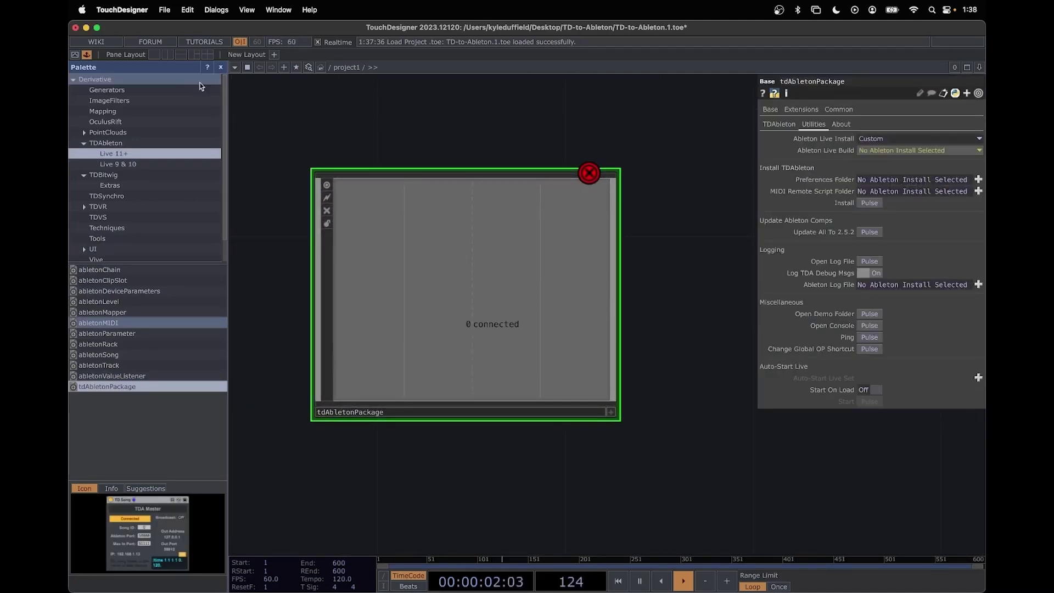
click(220, 67)
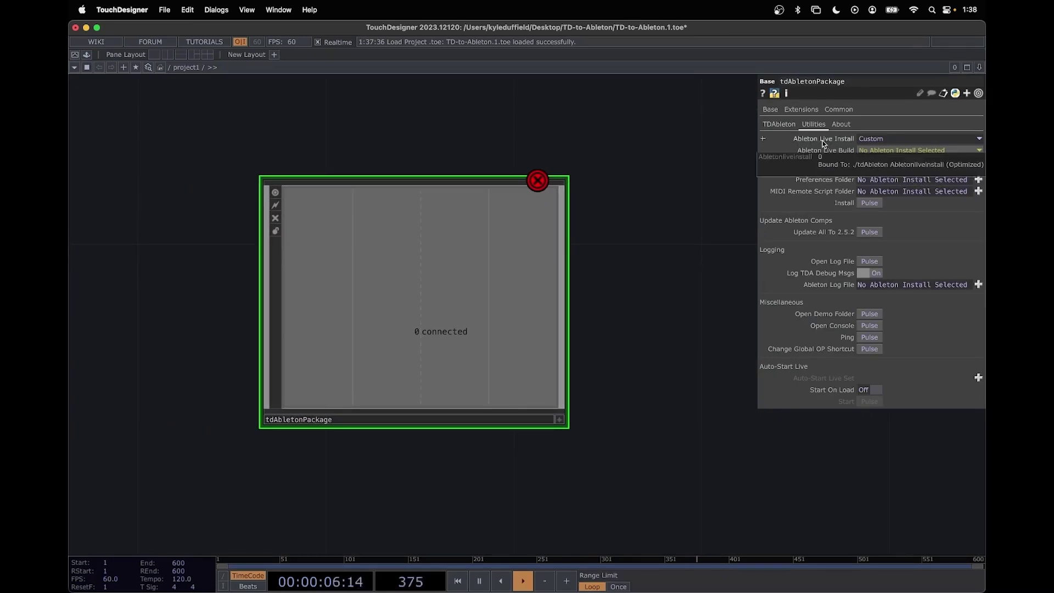
Set tdAbletonPackage's Ableton Live Install to Ableton Live 12 Suite.app and install TDAbleton
click(879, 141)
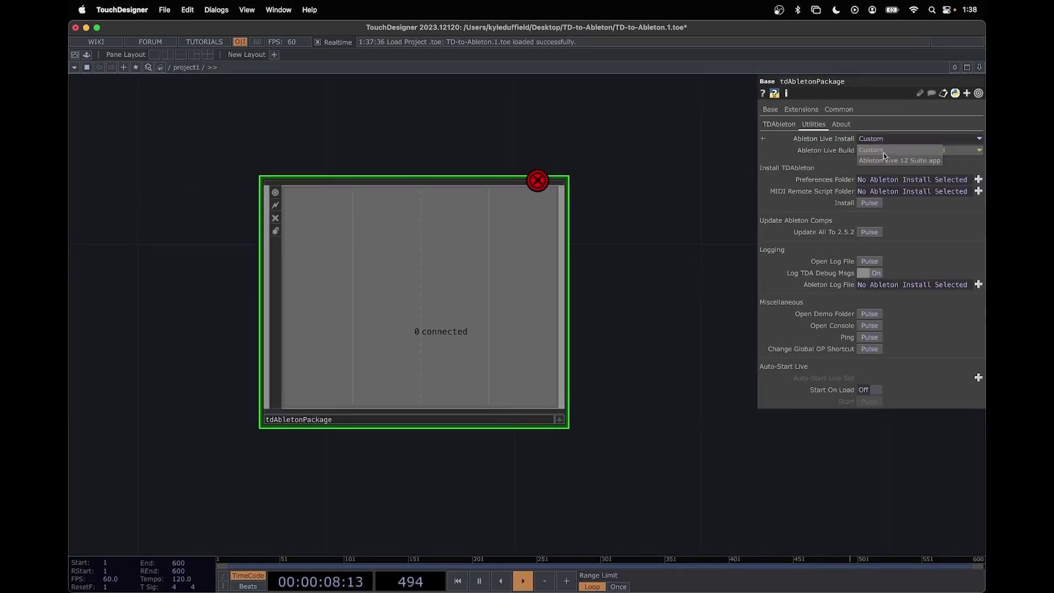
click(887, 161)
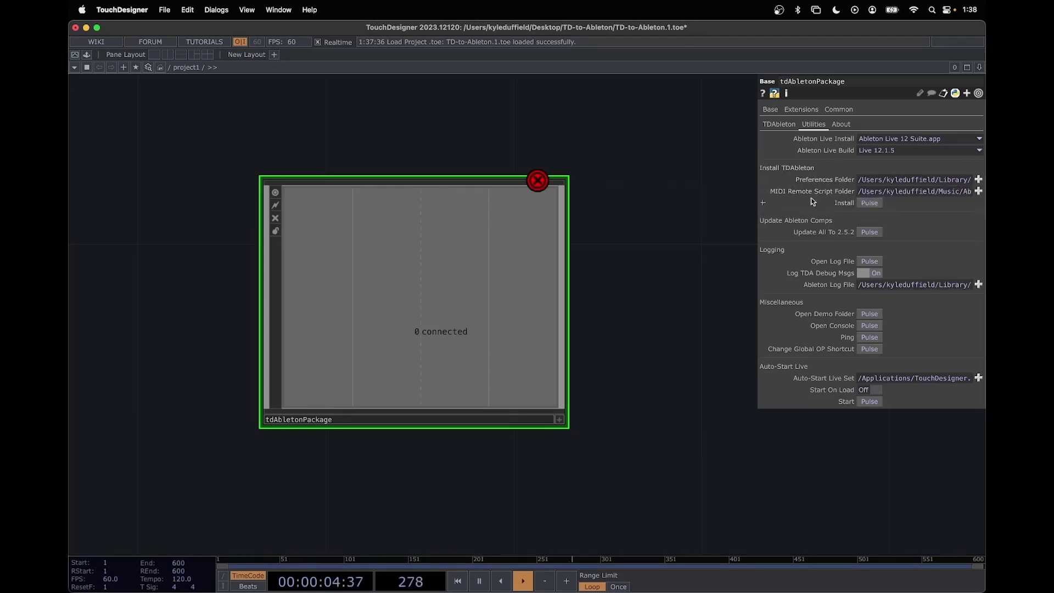
click(869, 203)
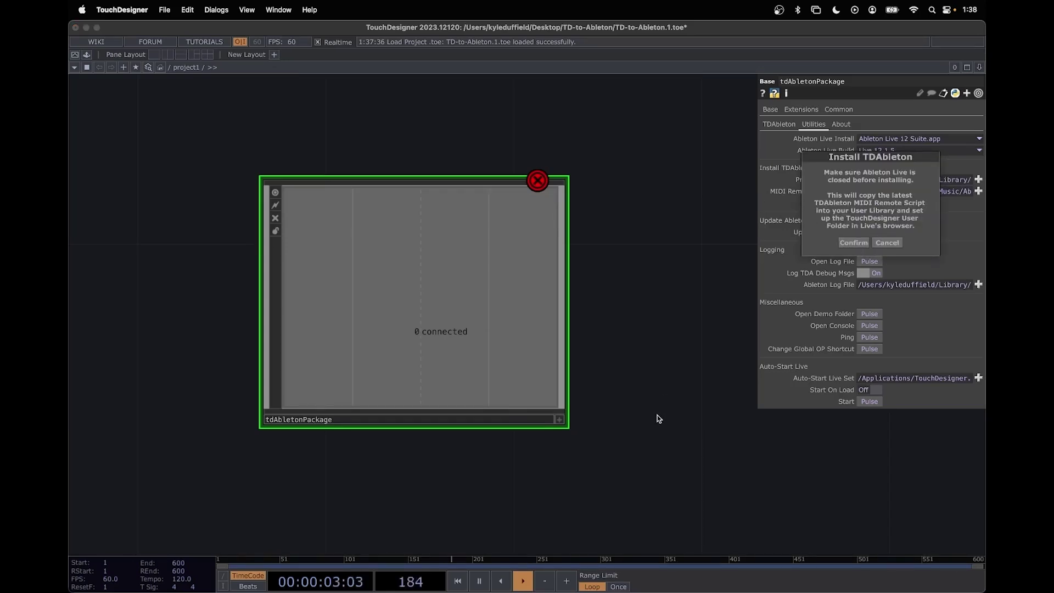
click(658, 419)
click(869, 204)
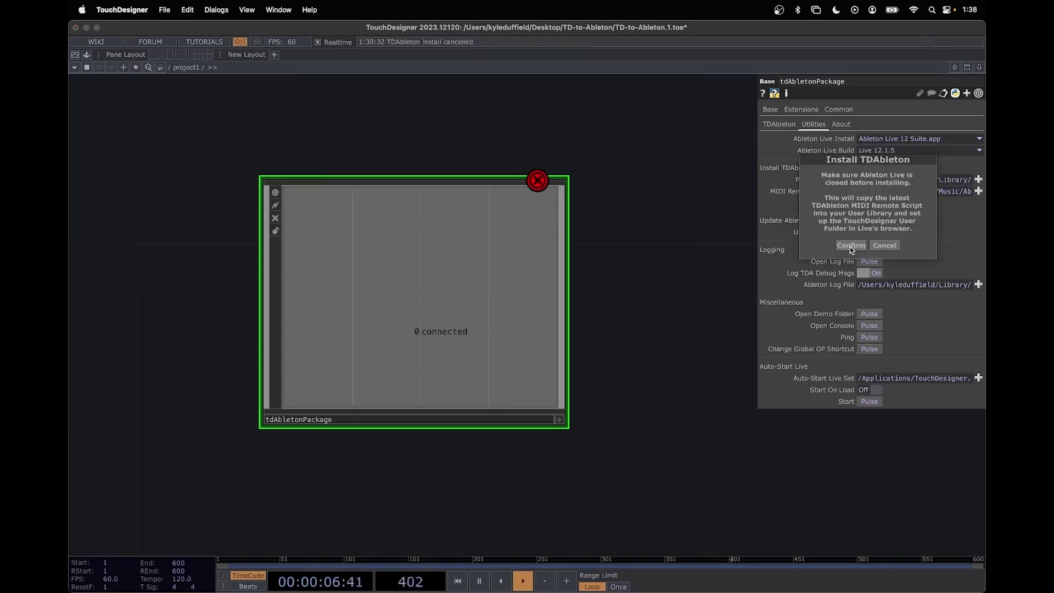
click(850, 245)
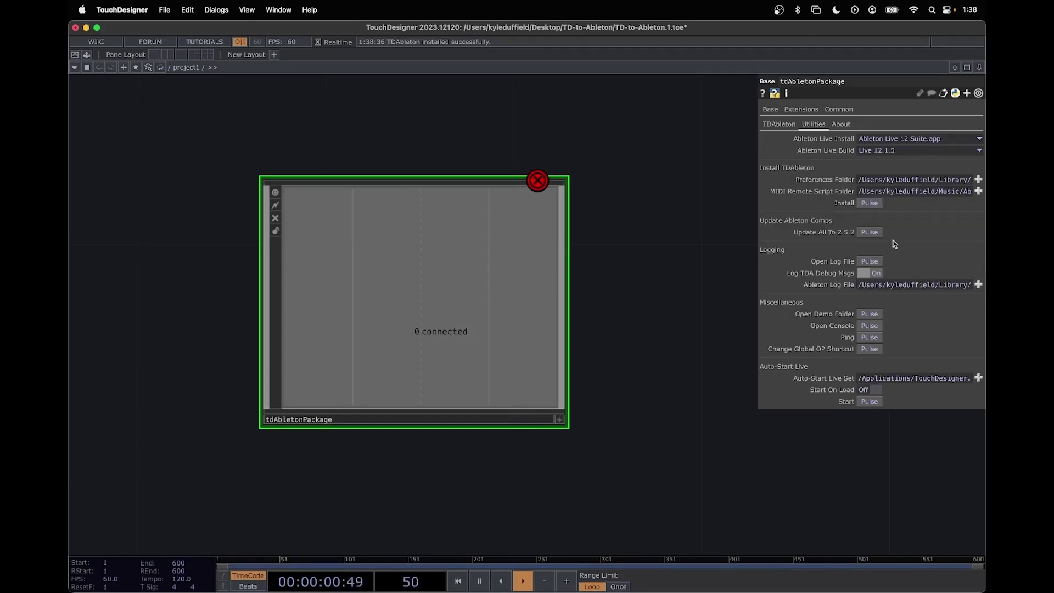
click(870, 232)
click(858, 263)
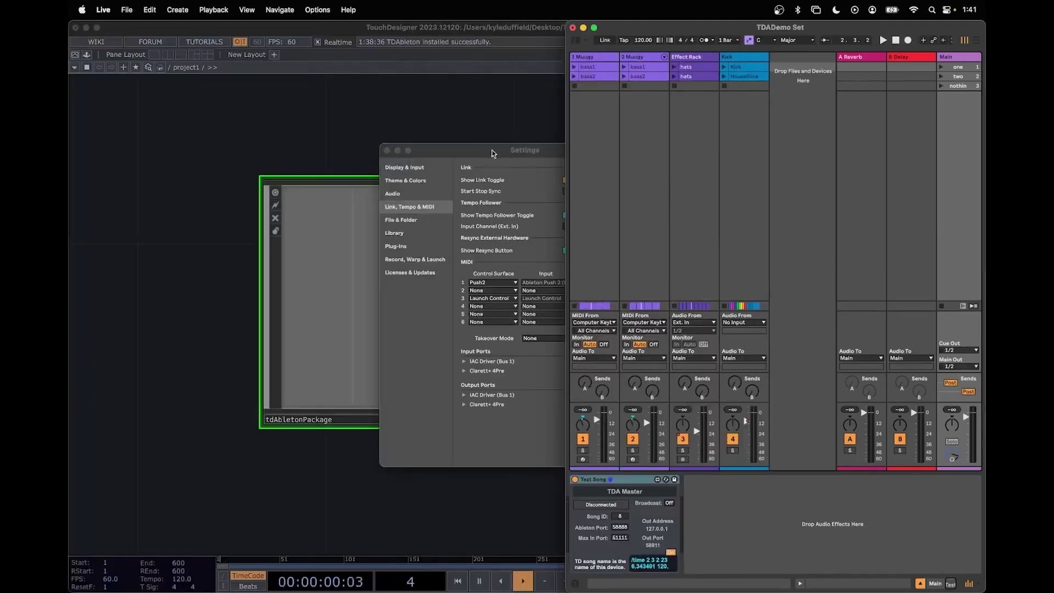
Switch to Ableton Live, close its Settings window and enlarge the TDADemo Set window across the screen
click(492, 151)
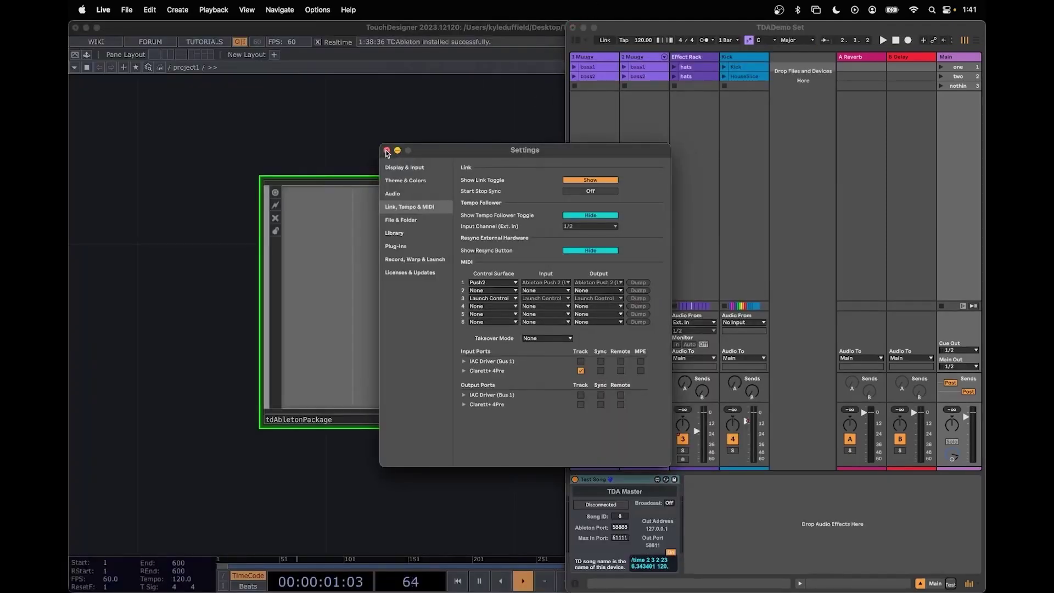
click(387, 150)
click(500, 33)
drag(337, 21, 72, 3)
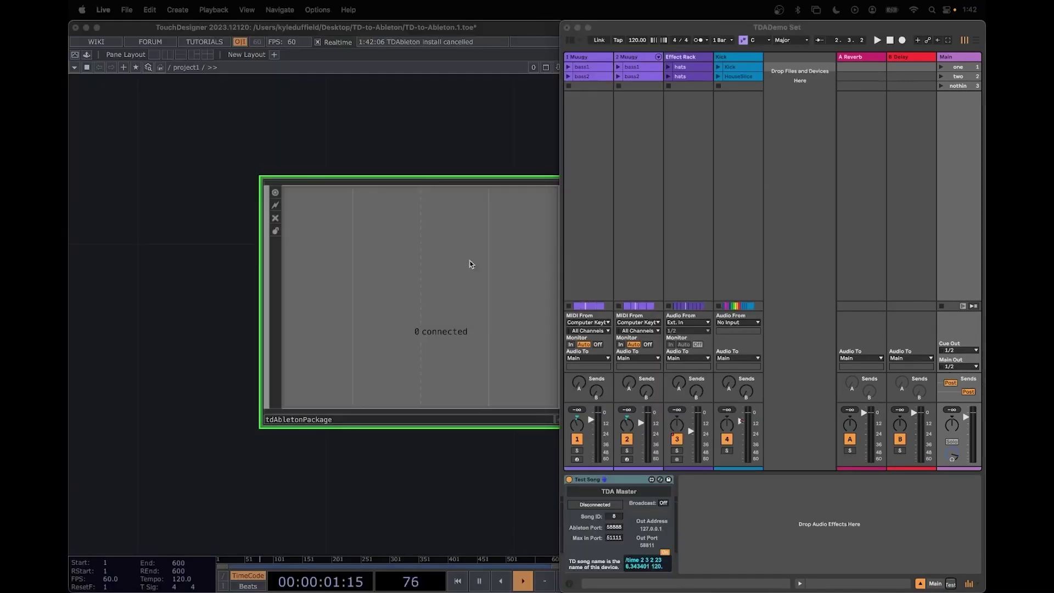
click(348, 147)
click(652, 30)
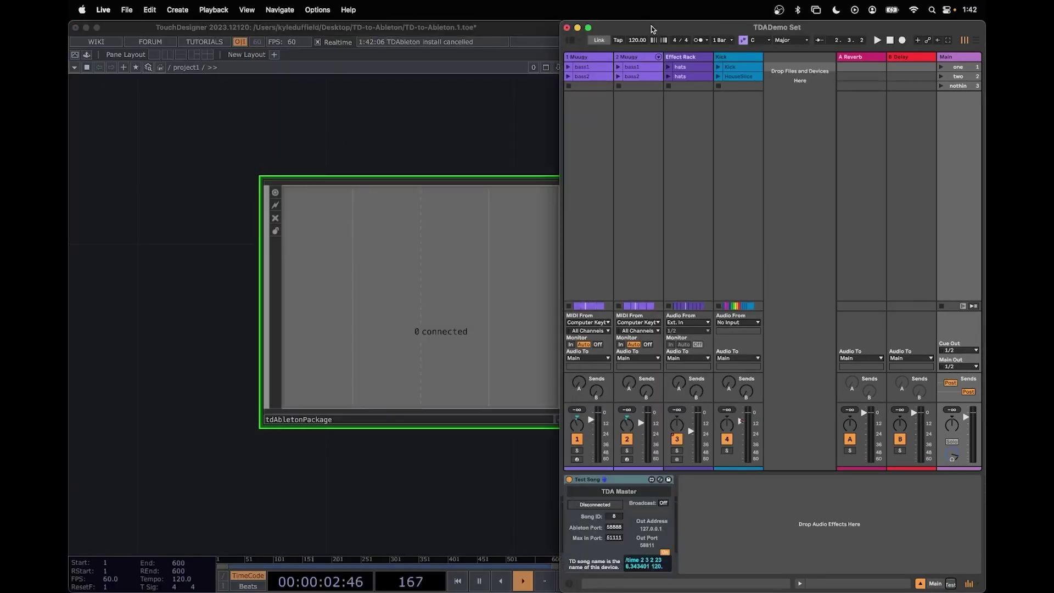
drag(561, 25, 71, 3)
Assign TouchDesigner as control surface 4 in Live's Link, Tempo & MIDI settings and close the settings
click(104, 10)
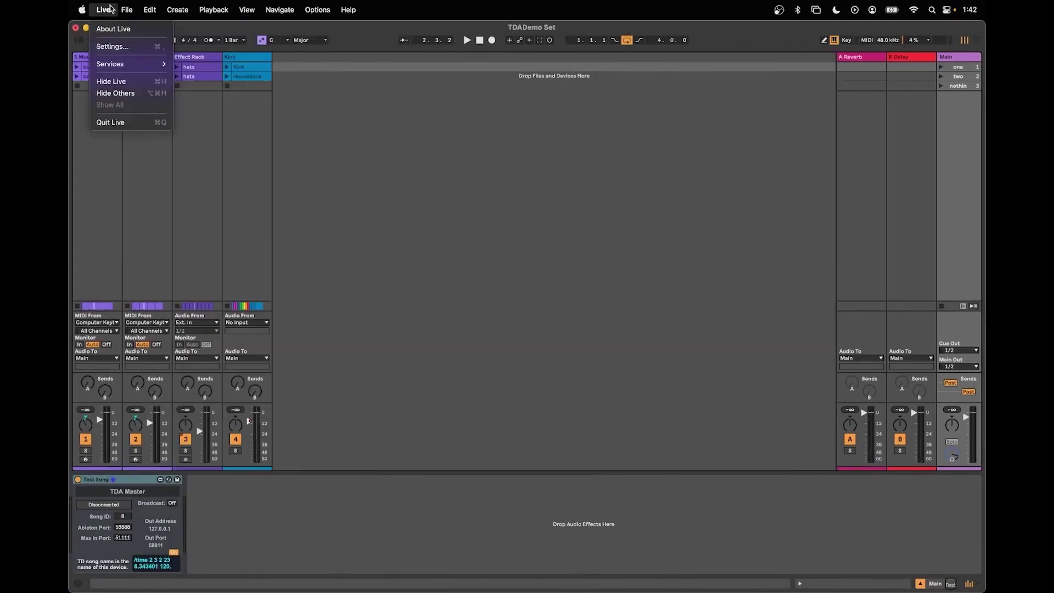
click(115, 48)
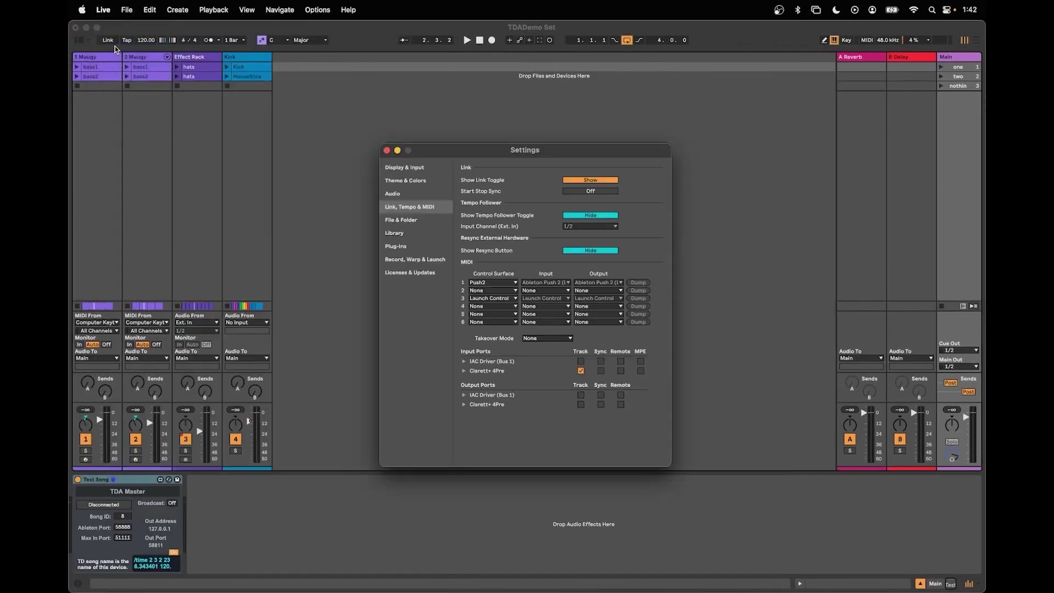
click(399, 168)
click(404, 209)
click(503, 307)
click(503, 537)
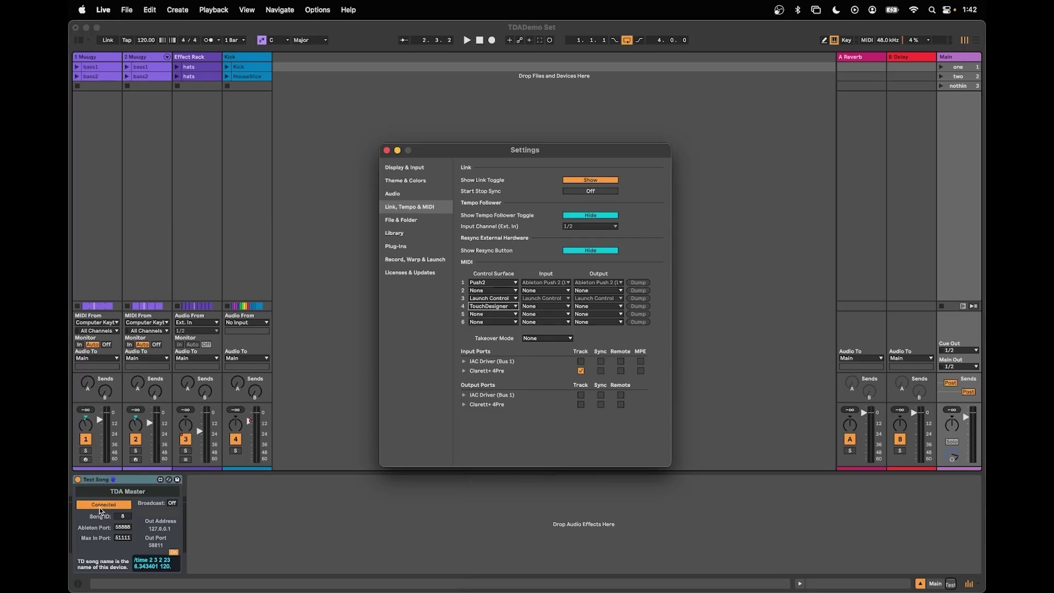
key(Escape)
Inspect the TDA Master device on the Main track and the control surface assignments in Live's settings
click(959, 57)
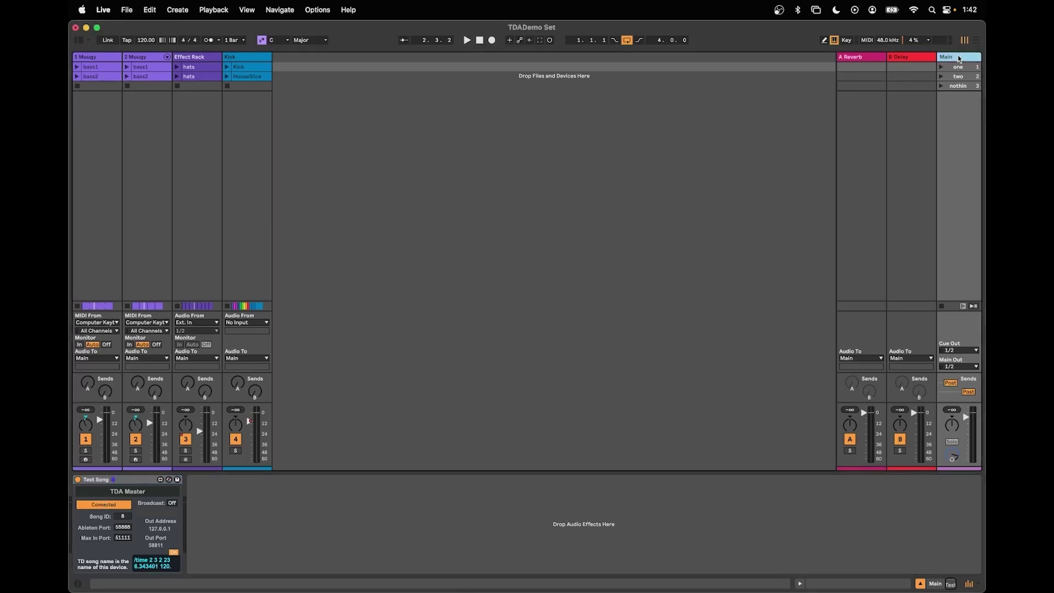
click(104, 479)
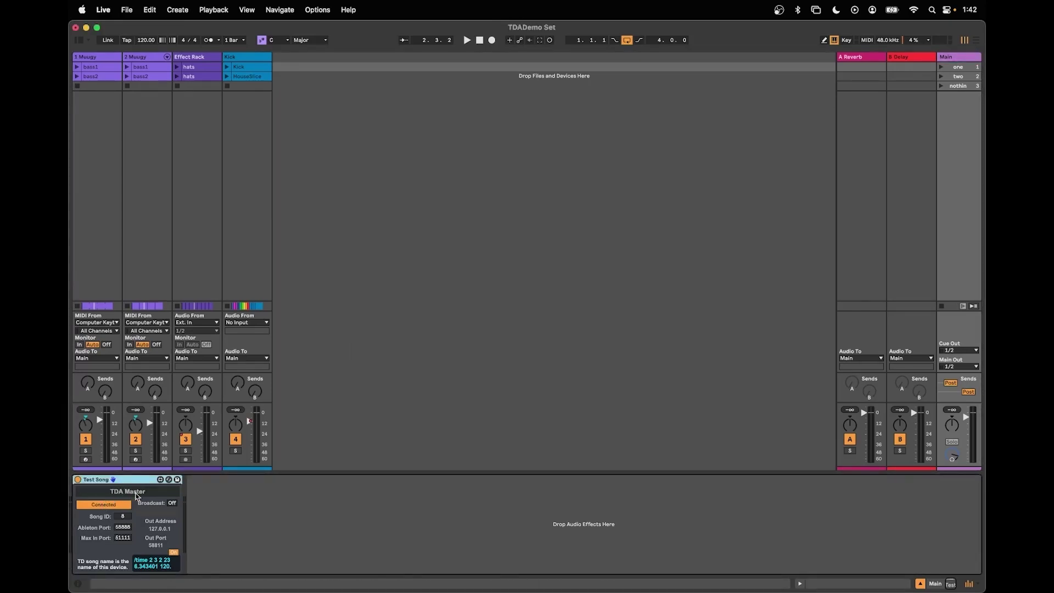
key(super+comma)
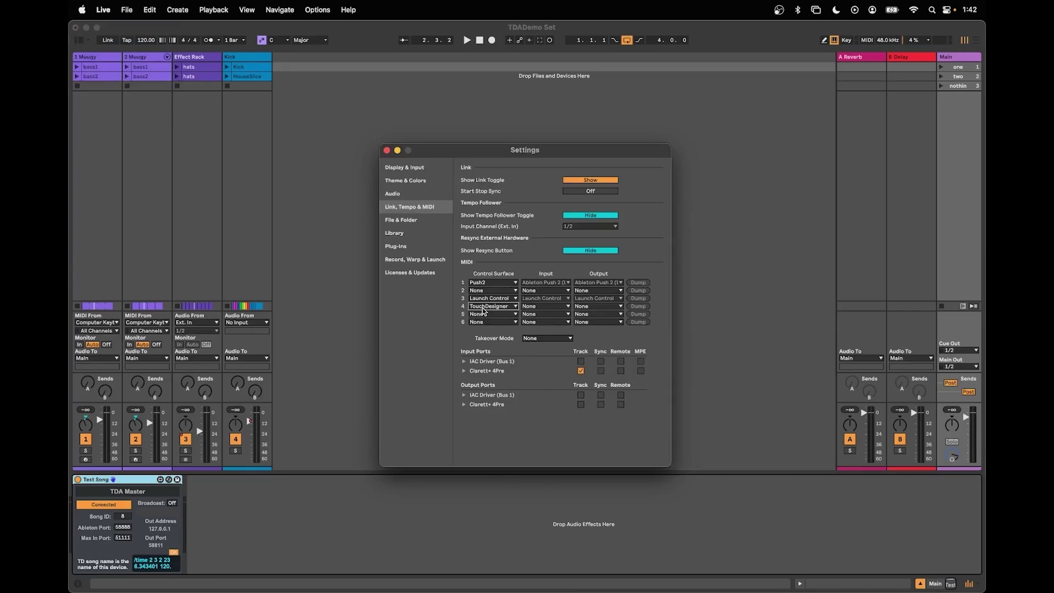
click(487, 314)
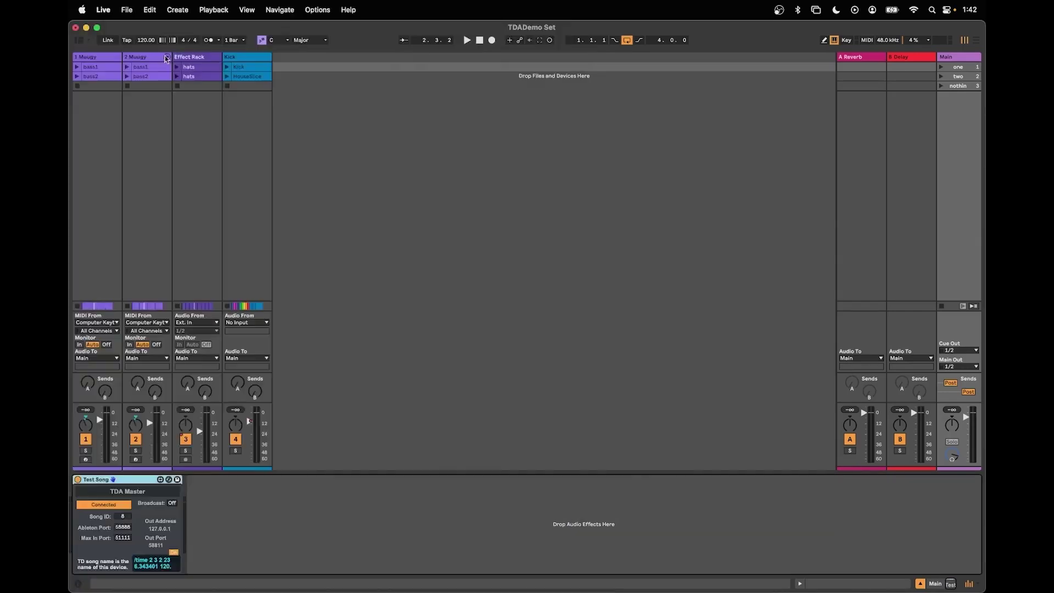
Choose TouchDesigner again for control surface 4 and close Live's settings
click(126, 9)
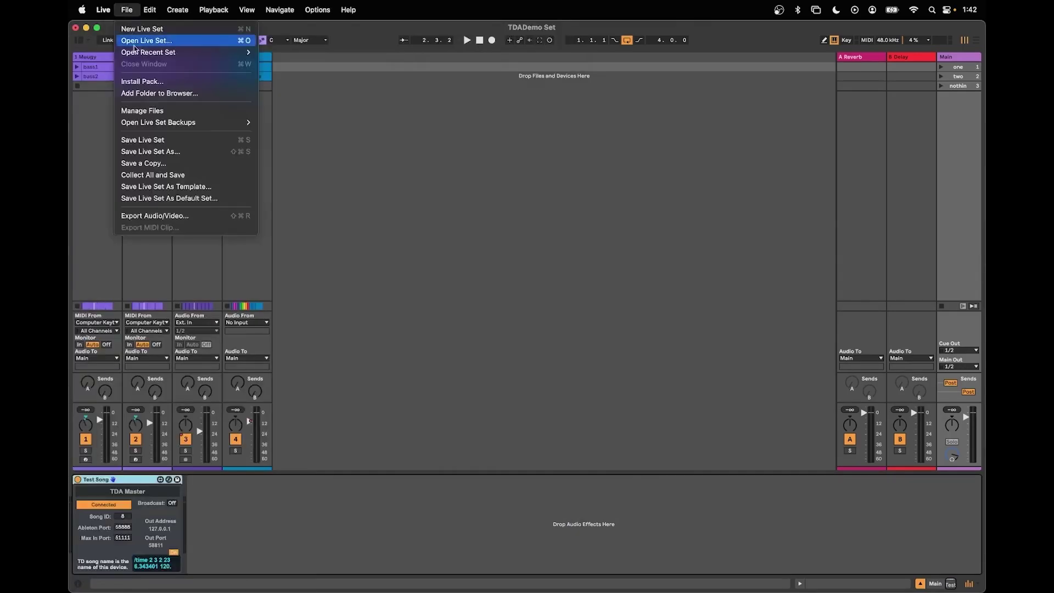
mouse_move(108, 14)
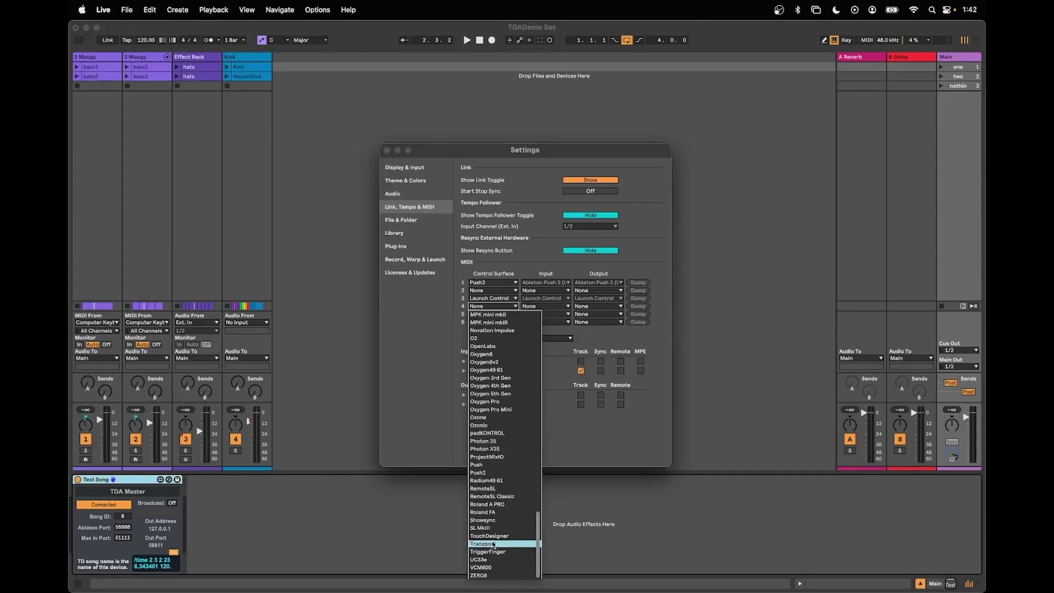
click(496, 536)
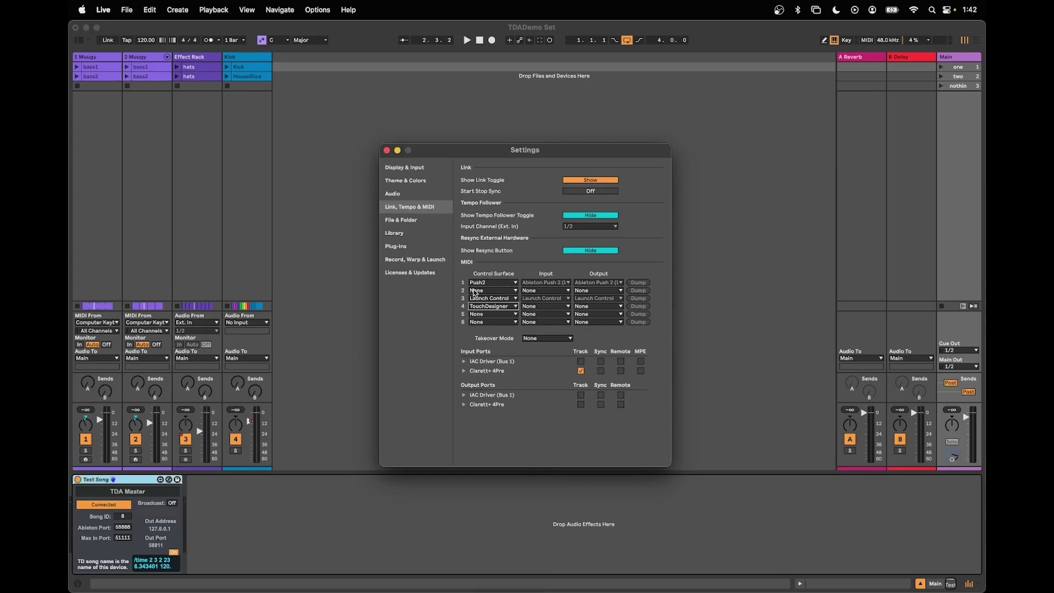
click(387, 150)
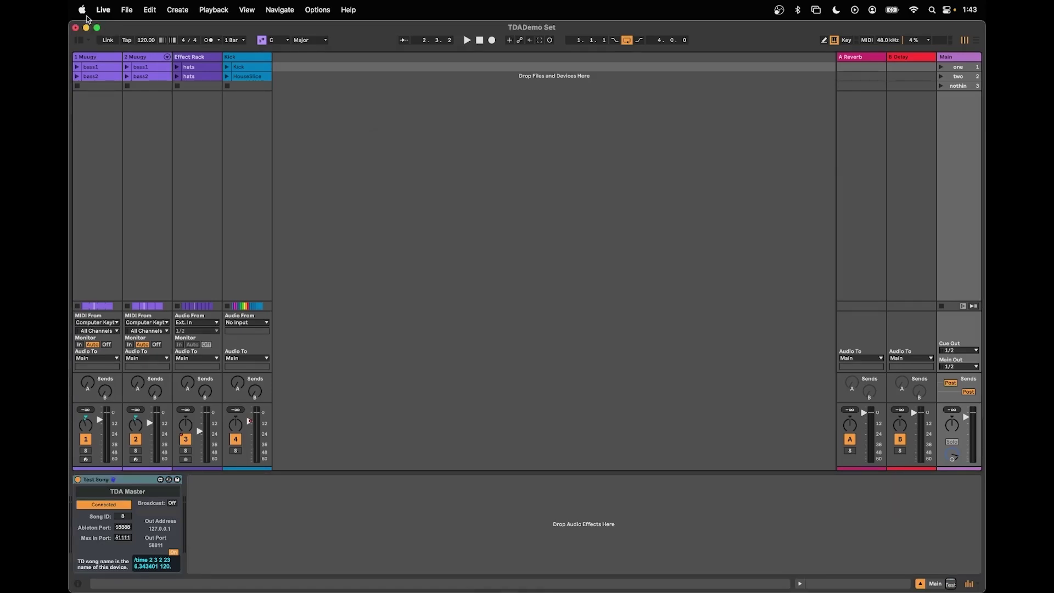
Narrow the Live window and check tdAbletonPackage's connection status beside it in TouchDesigner
drag(71, 23, 567, 23)
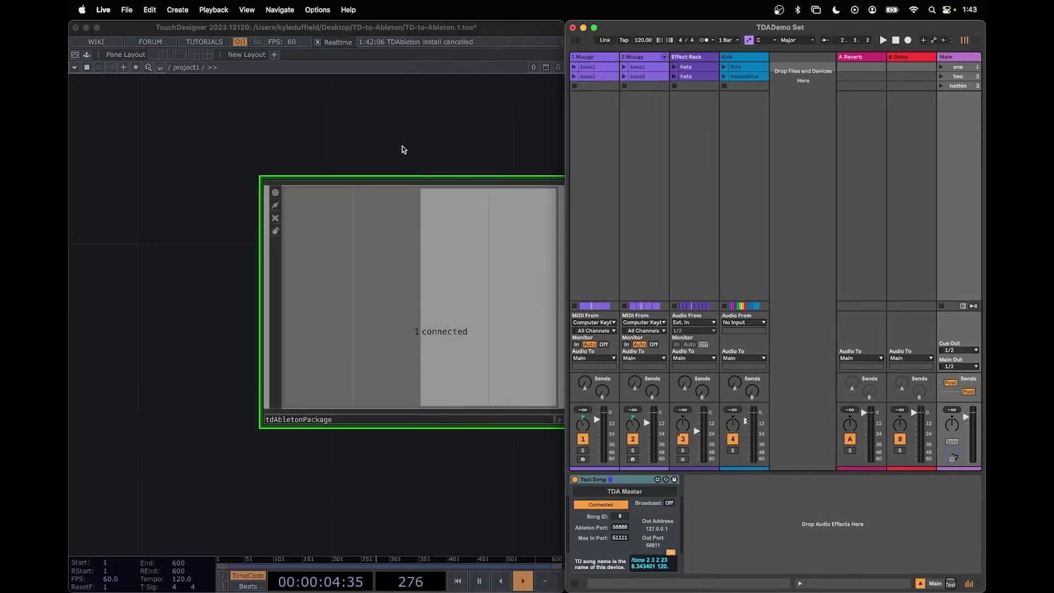
drag(386, 166, 287, 181)
scroll(287, 180, down, 2)
drag(538, 248, 472, 282)
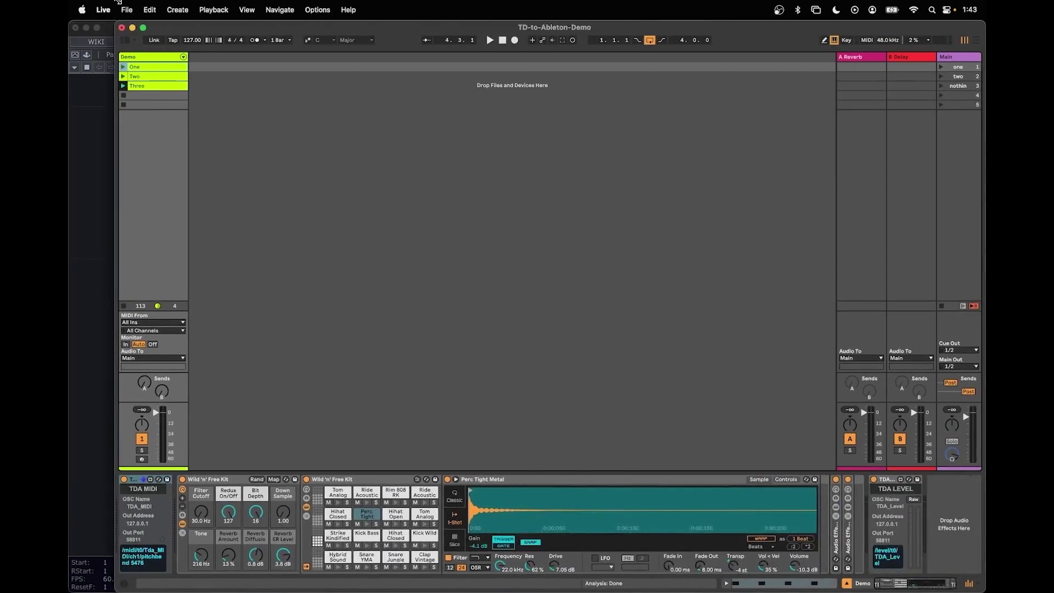
Enlarge the TD-to-Ableton-Demo Live set window and select the TDA Master device on the Main track
drag(118, 2, 71, 5)
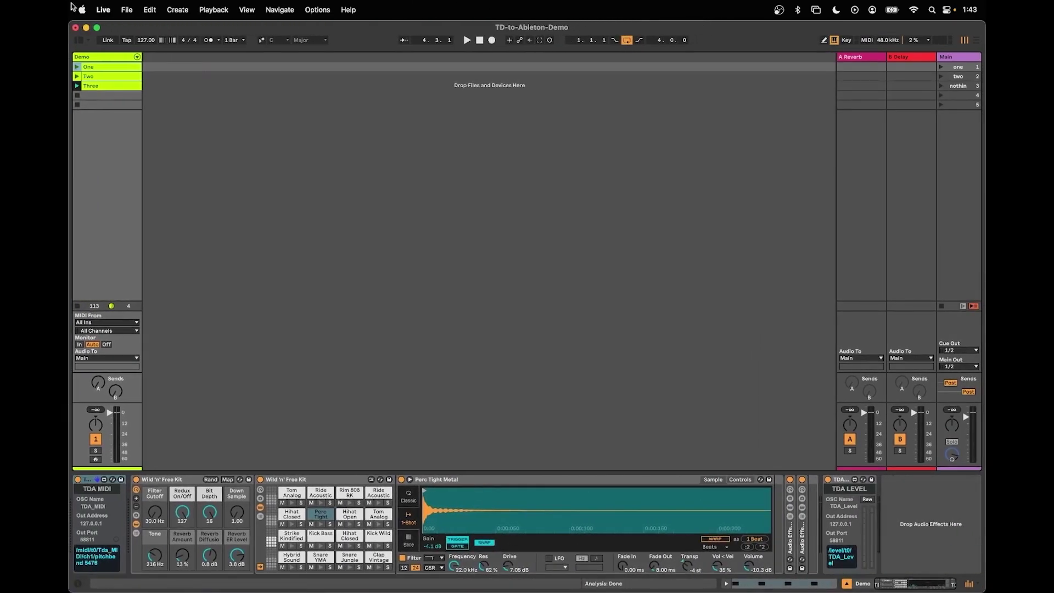
click(958, 65)
click(121, 479)
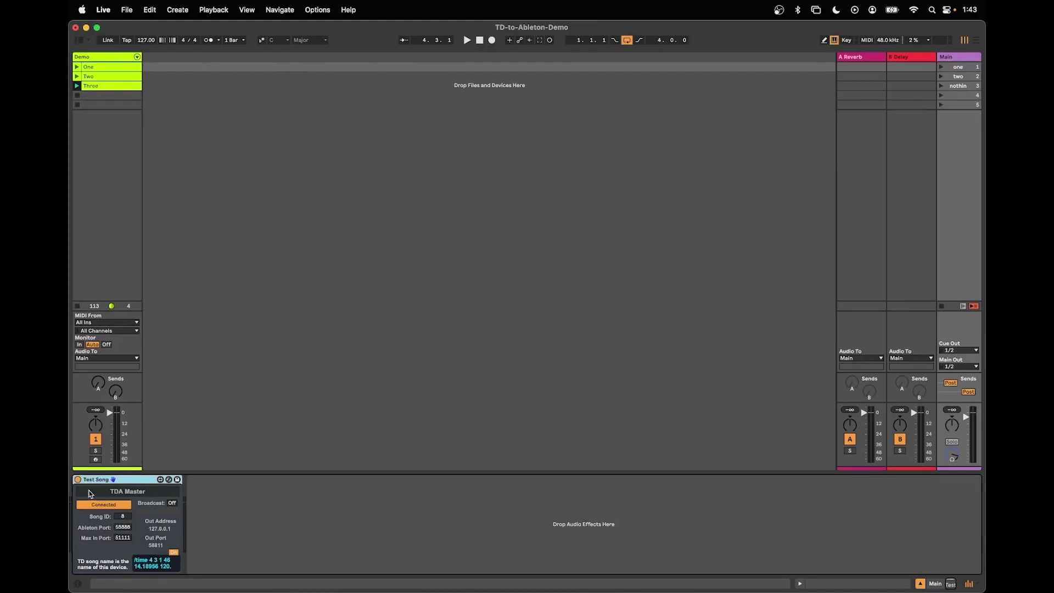
Show Live's browser and expand the TouchDesigner folder inside the User Library's Remote Scripts
click(79, 41)
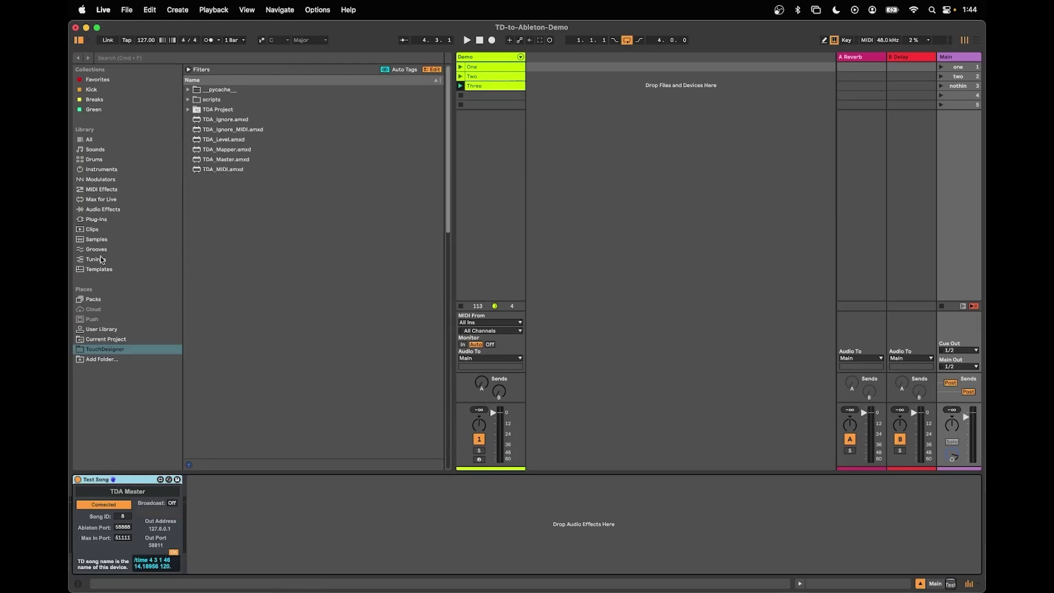
click(108, 339)
click(207, 190)
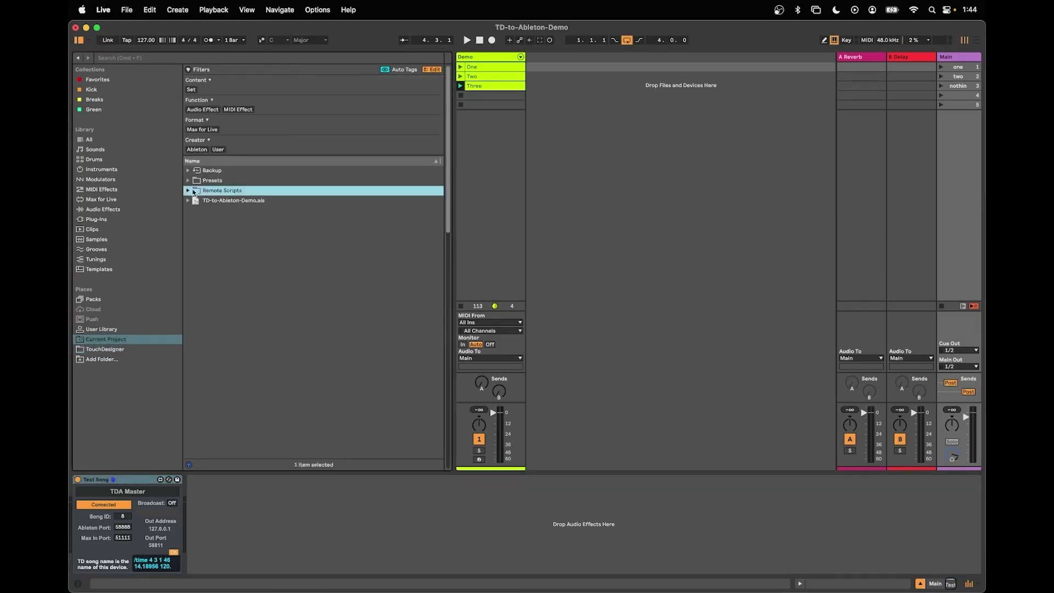
click(101, 329)
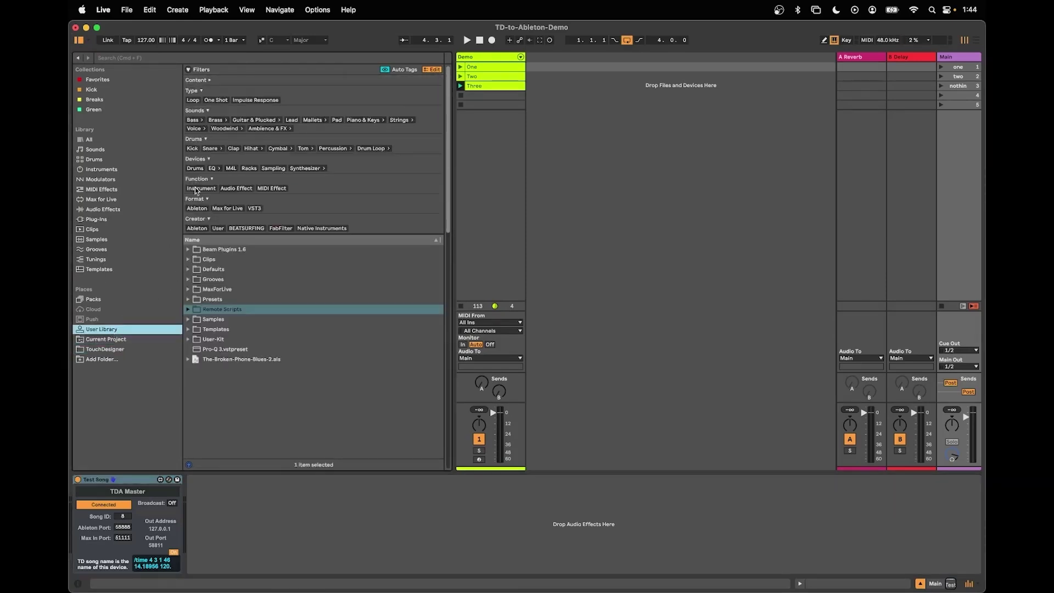
click(187, 310)
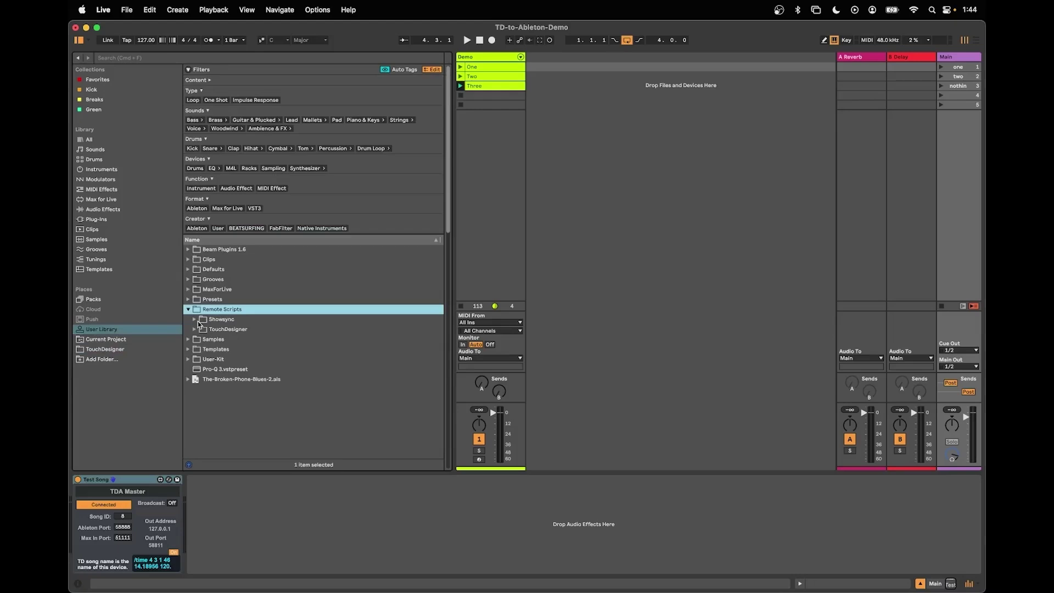
click(194, 329)
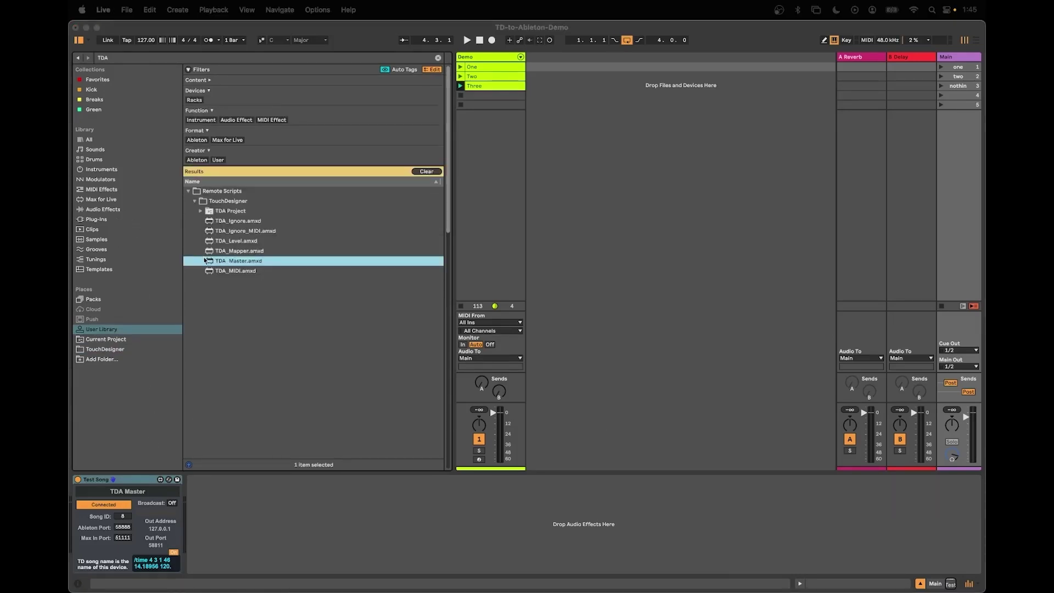
Add a second TDA_Master.amxd device to the Main track and delete that extra copy
click(208, 263)
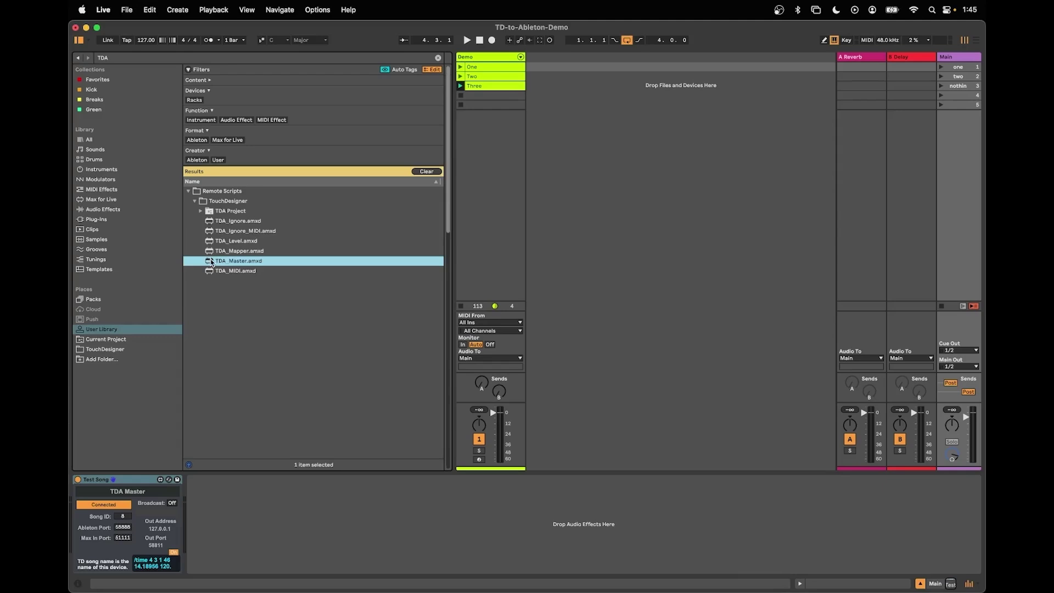
drag(210, 263, 217, 535)
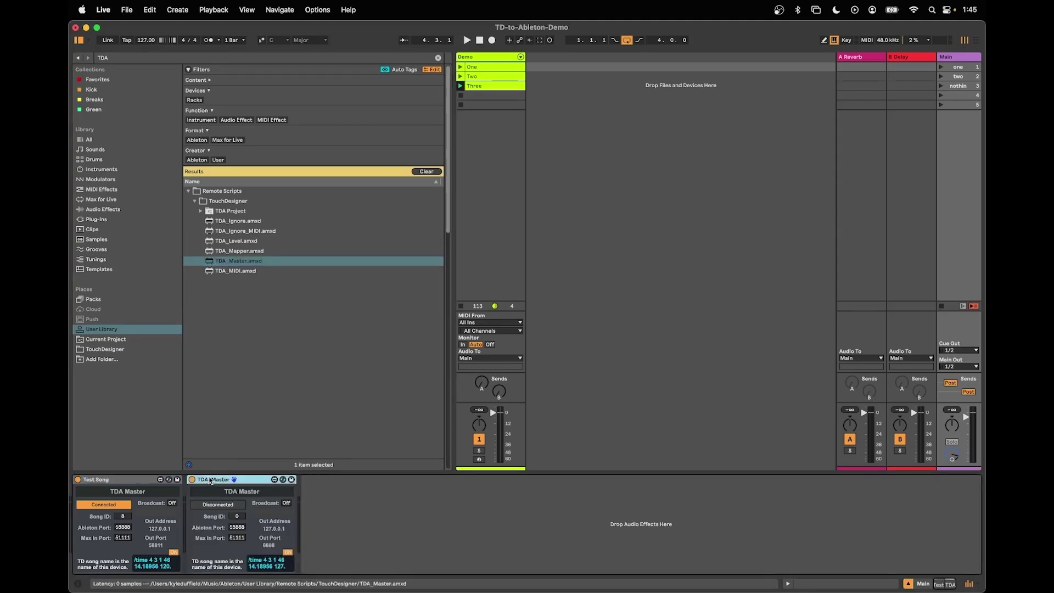
key(Delete)
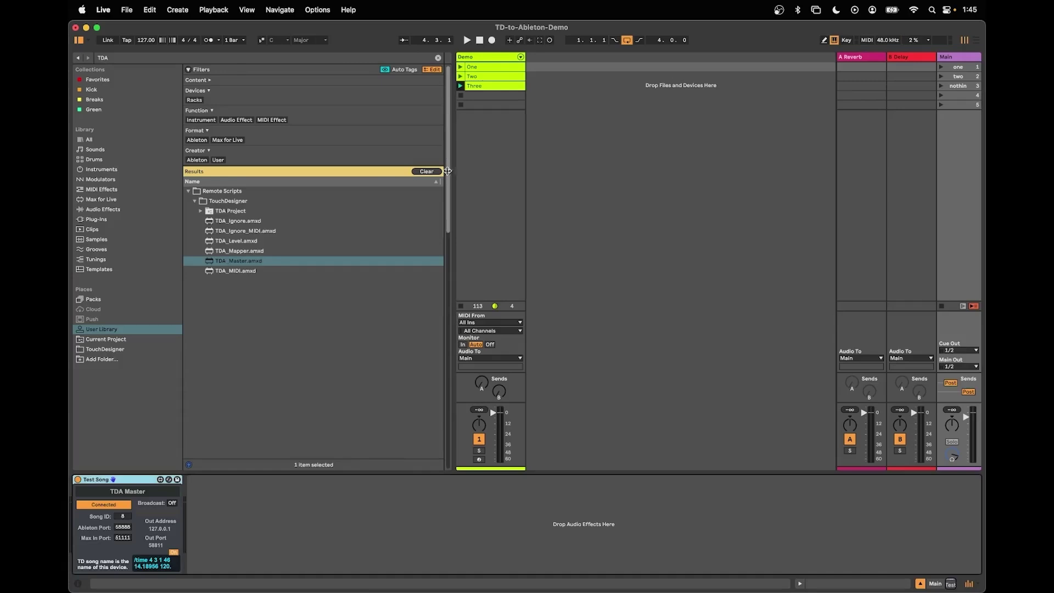
Narrow Live's browser and launch clip One on the Demo track
drag(450, 171, 263, 171)
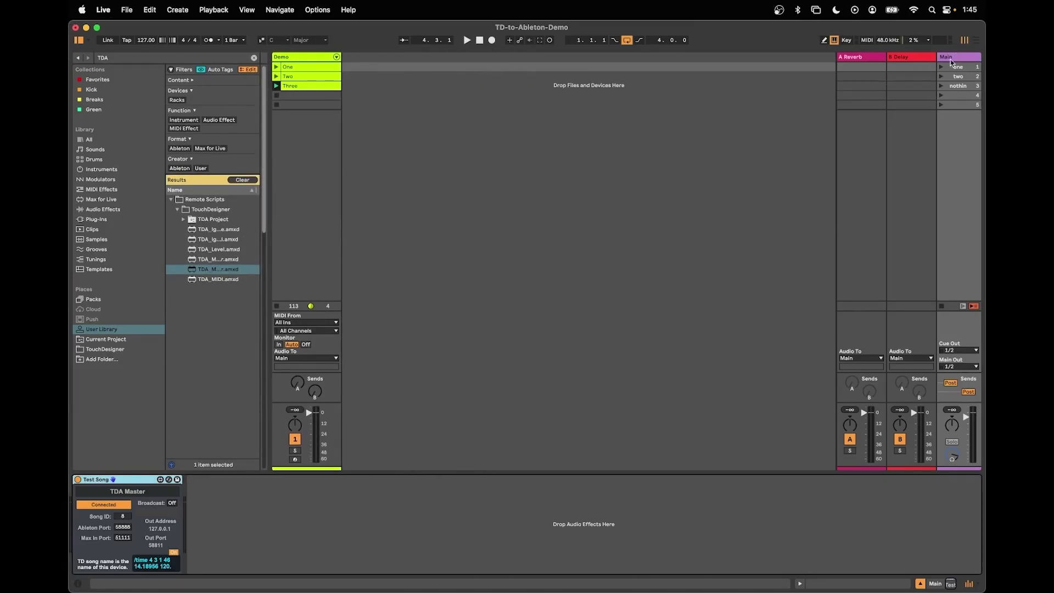
click(277, 69)
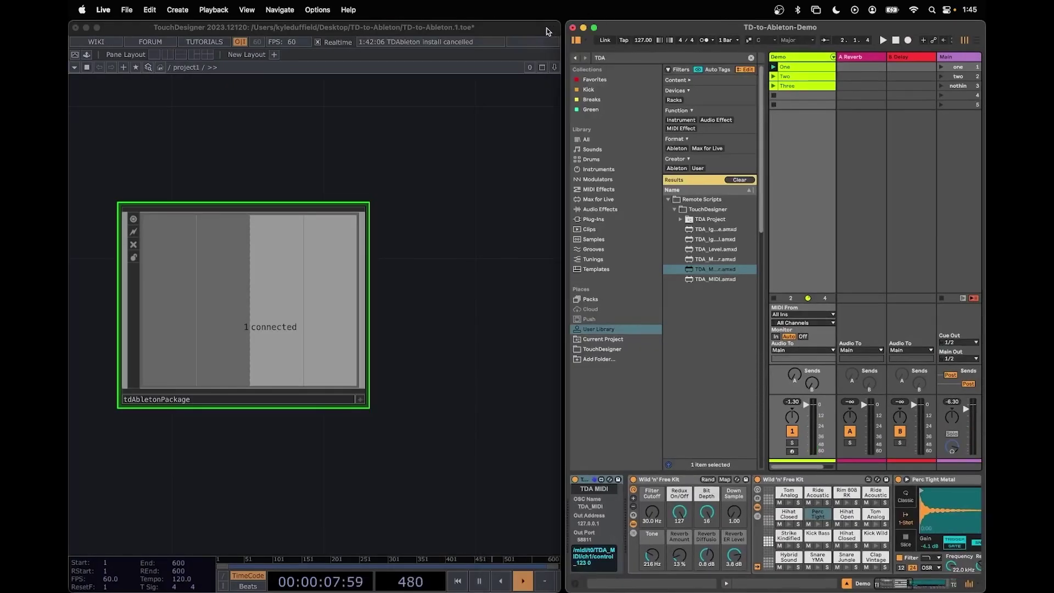
Widen the TouchDesigner window and add the abletonSong component from the palette's TDAbleton Live 11+ folder to the network
click(548, 32)
drag(560, 28, 906, 38)
middle_drag(599, 281, 554, 263)
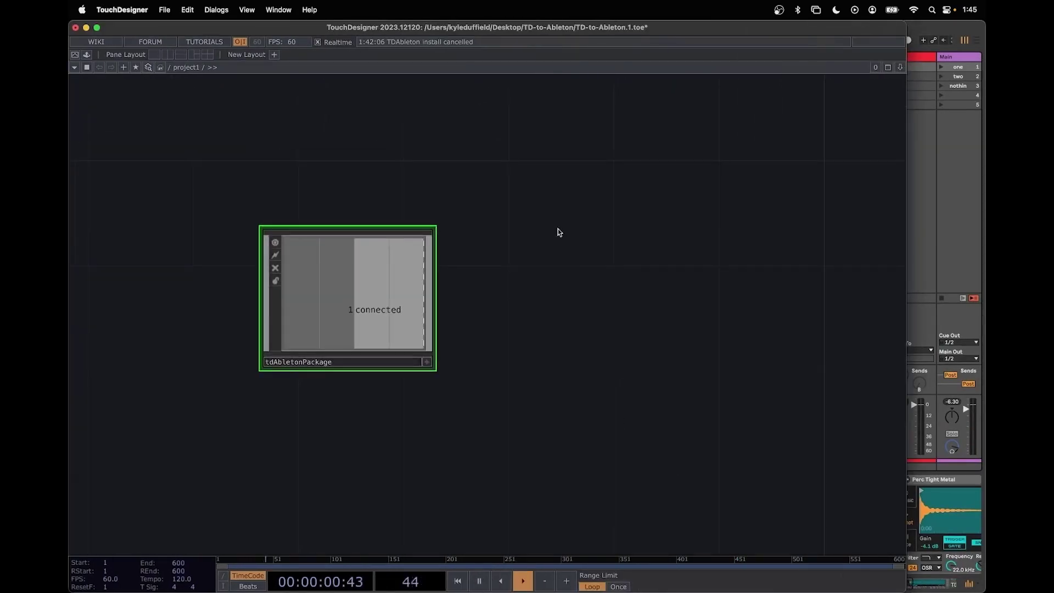
click(87, 54)
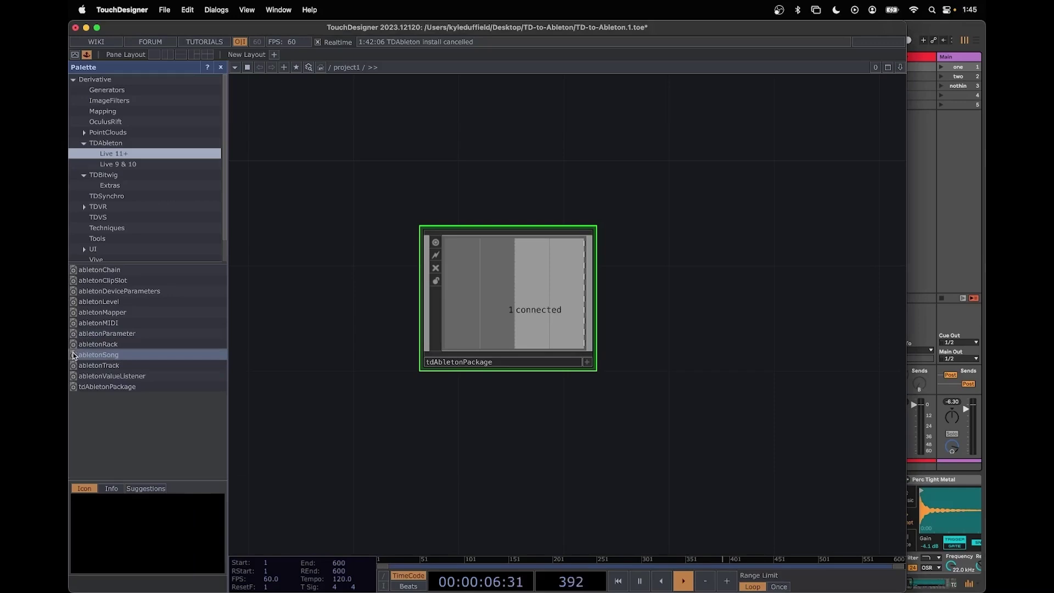
drag(99, 354, 384, 444)
drag(593, 496, 553, 398)
drag(410, 305, 451, 420)
drag(597, 366, 558, 324)
scroll(460, 332, up, 2)
scroll(460, 332, up, 3)
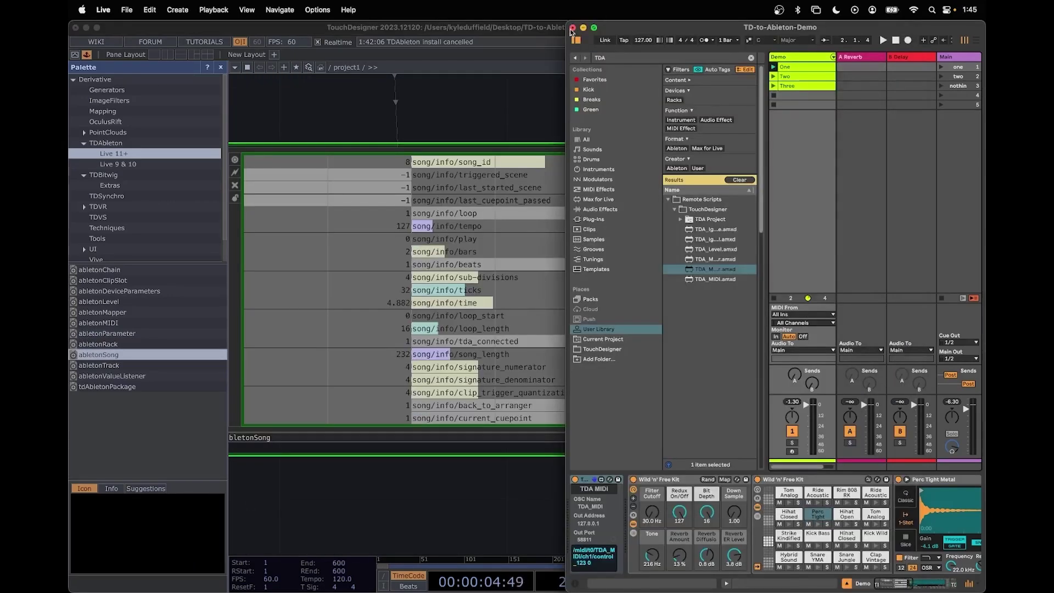
Hide Live's browser and close TouchDesigner's palette to free space for both windows side by side
click(575, 40)
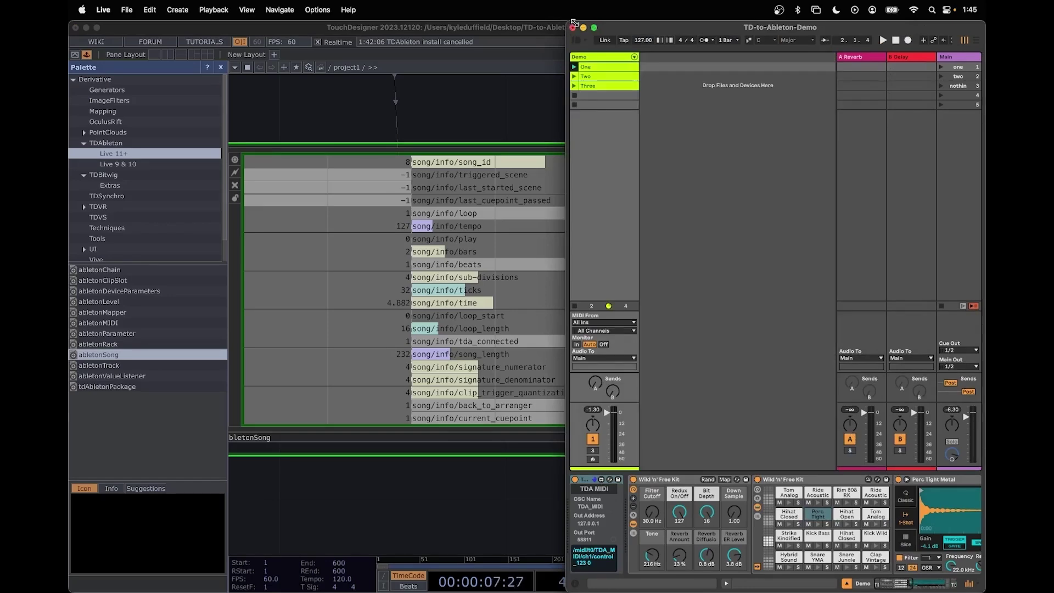
click(554, 27)
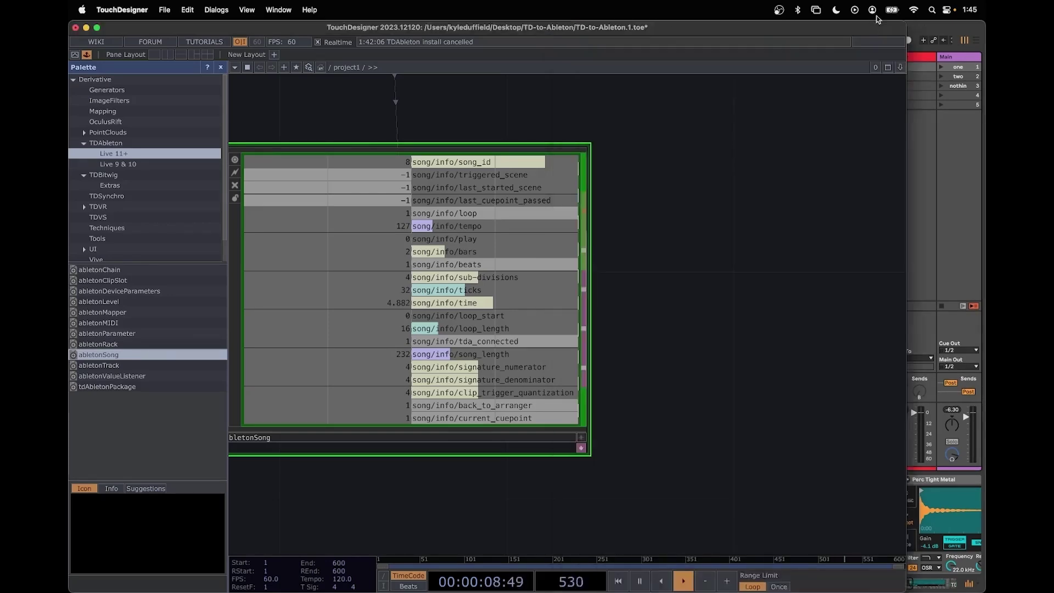
click(220, 67)
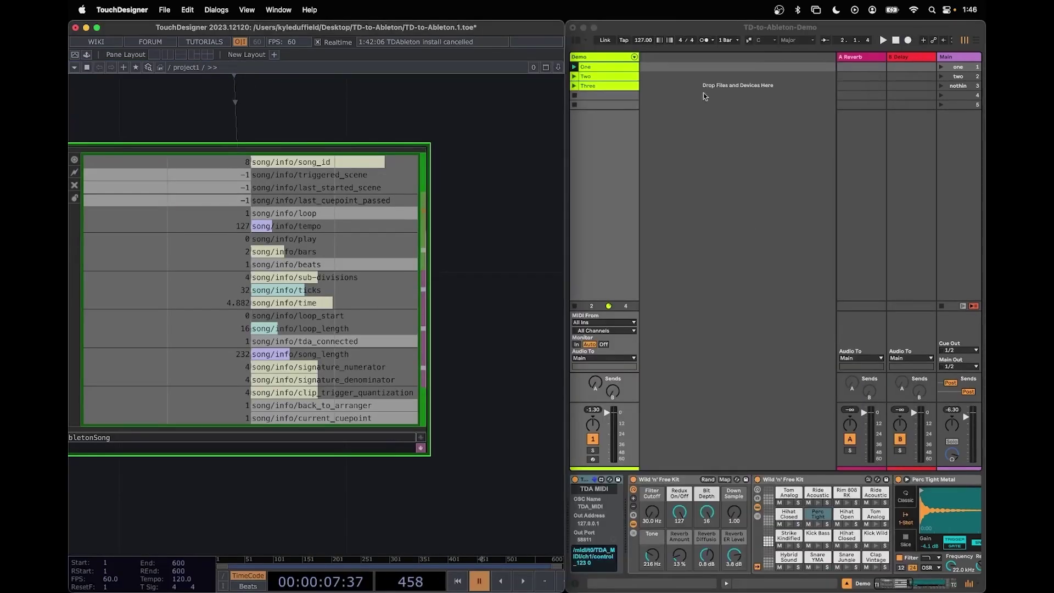
Start playback in Live and examine how abletonSong's song/info channels follow it in TouchDesigner
key(super+Tab)
key(space)
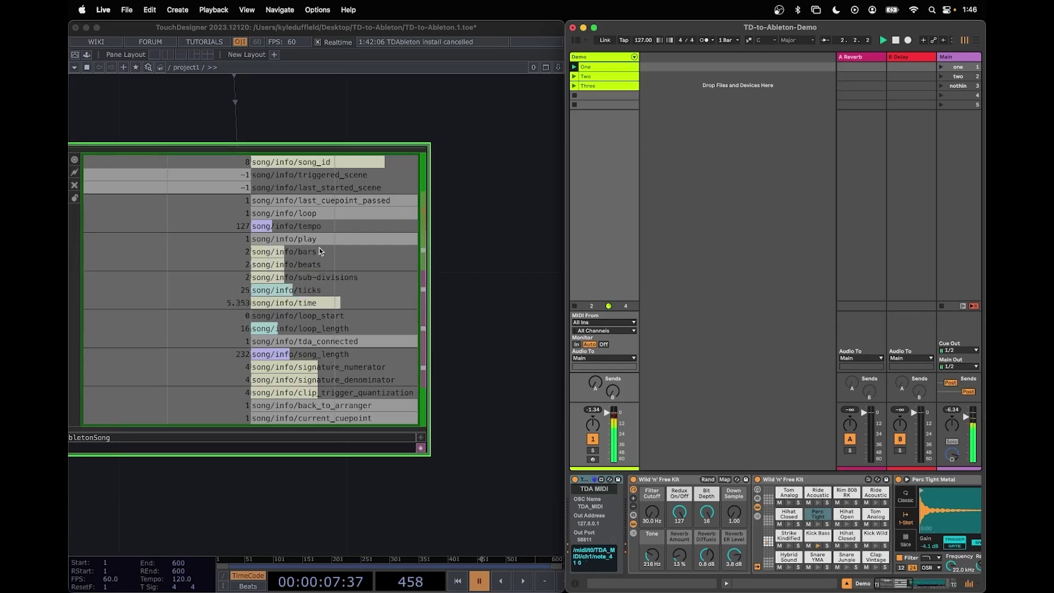
scroll(287, 172, down, 1)
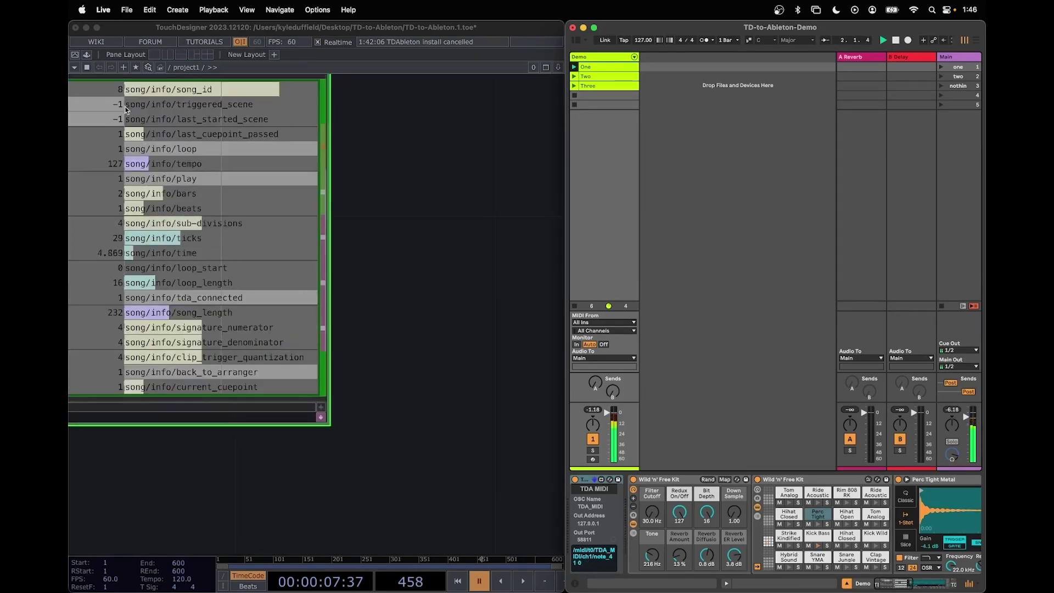
drag(451, 308, 464, 376)
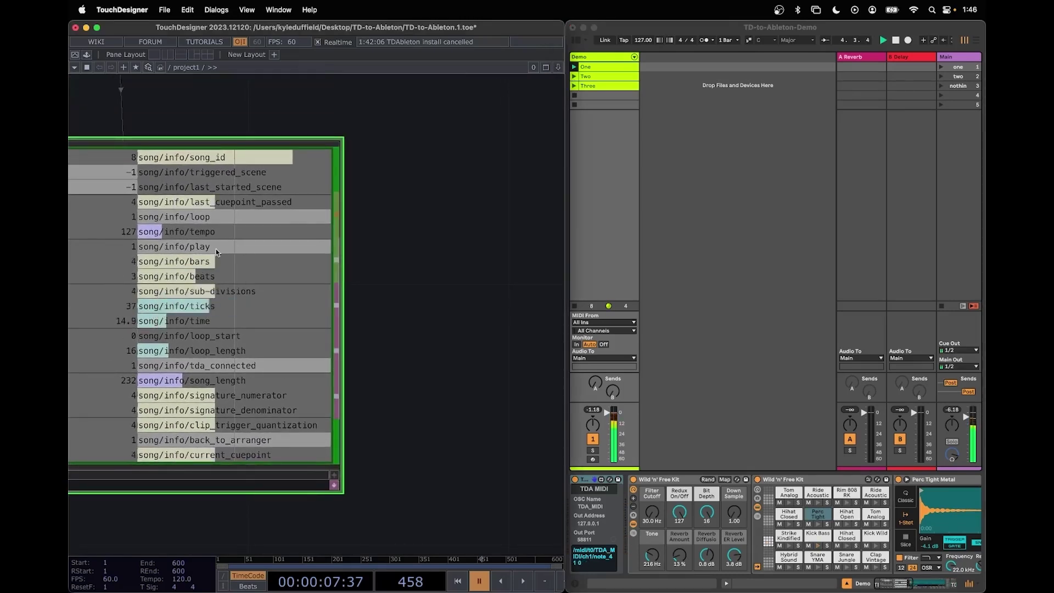
Show clip One's notes in Live and slightly widen the Live window
click(603, 64)
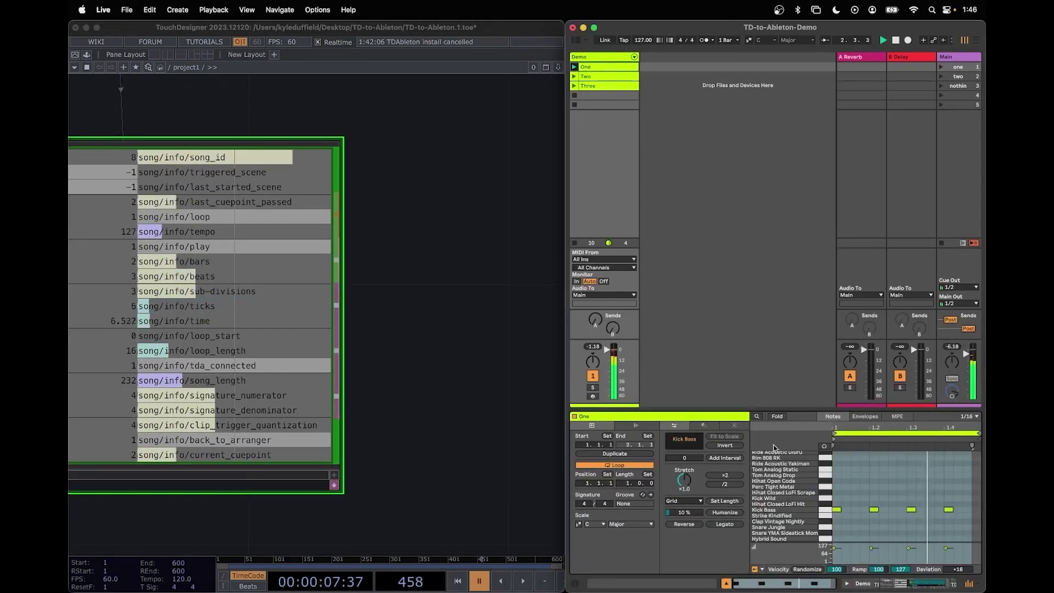
mouse_move(567, 23)
mouse_down()
mouse_move(70, 25)
mouse_move(522, 22)
mouse_move(565, 6)
mouse_up()
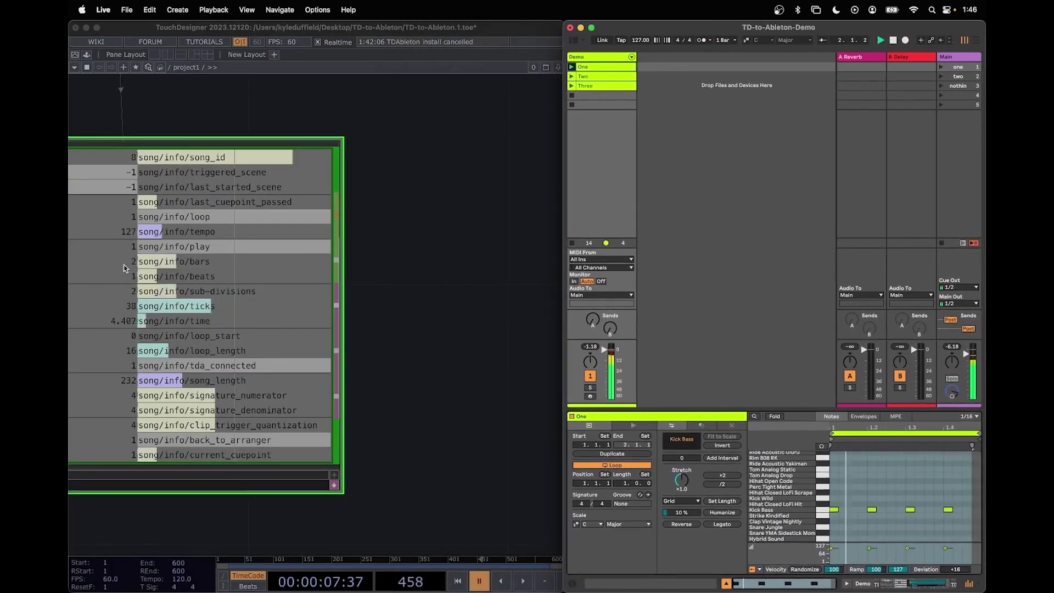
Connect a Select CHOP to abletonSong's output and set its channel names to song/info/beats
click(348, 212)
right_click(339, 217)
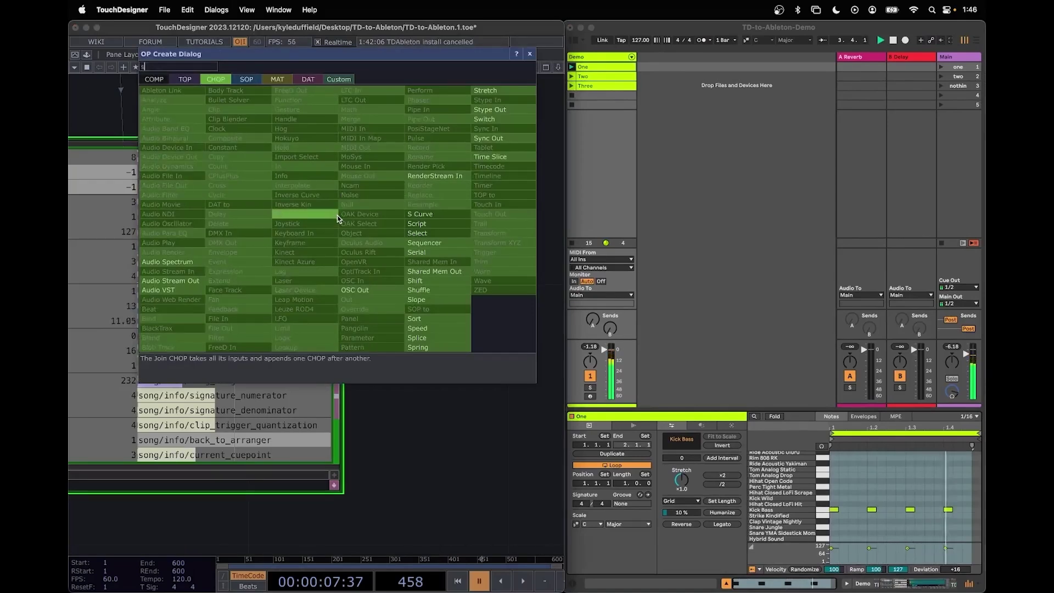
click(436, 245)
click(544, 276)
click(556, 135)
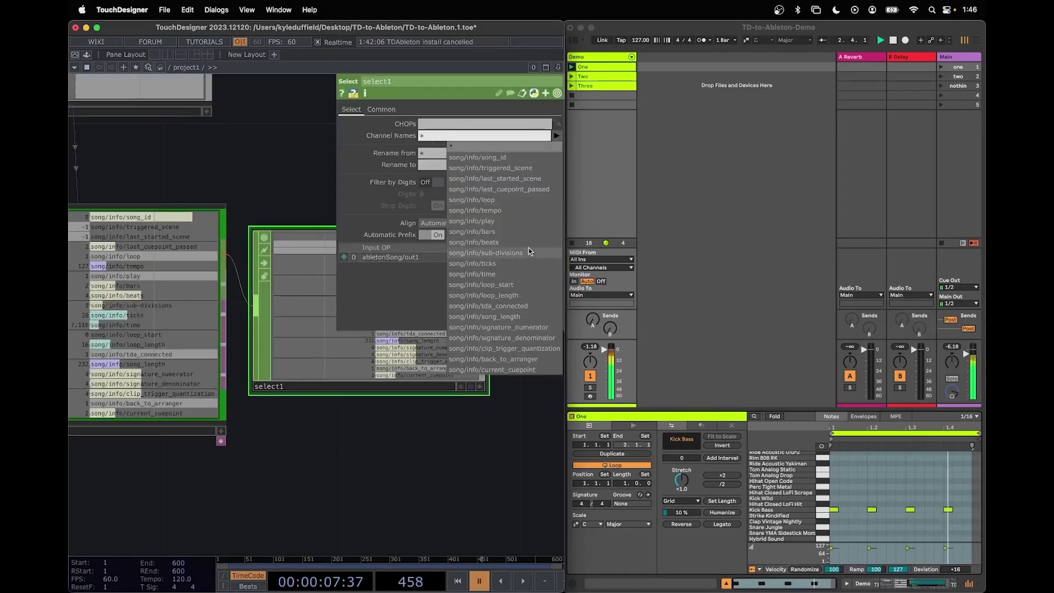
click(486, 246)
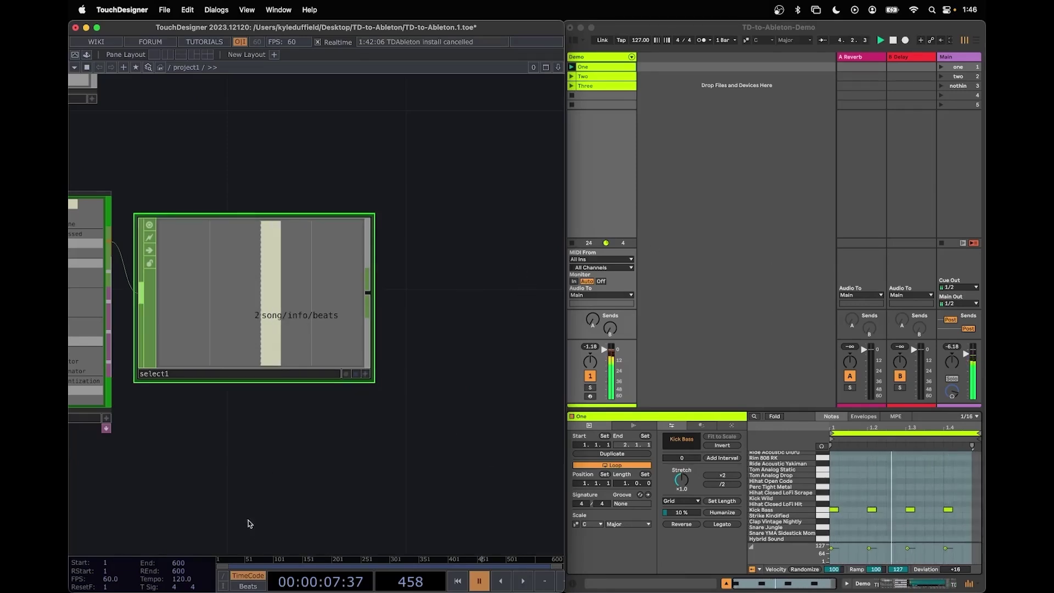
Stop playback in Live and switch back to the TouchDesigner network
click(715, 136)
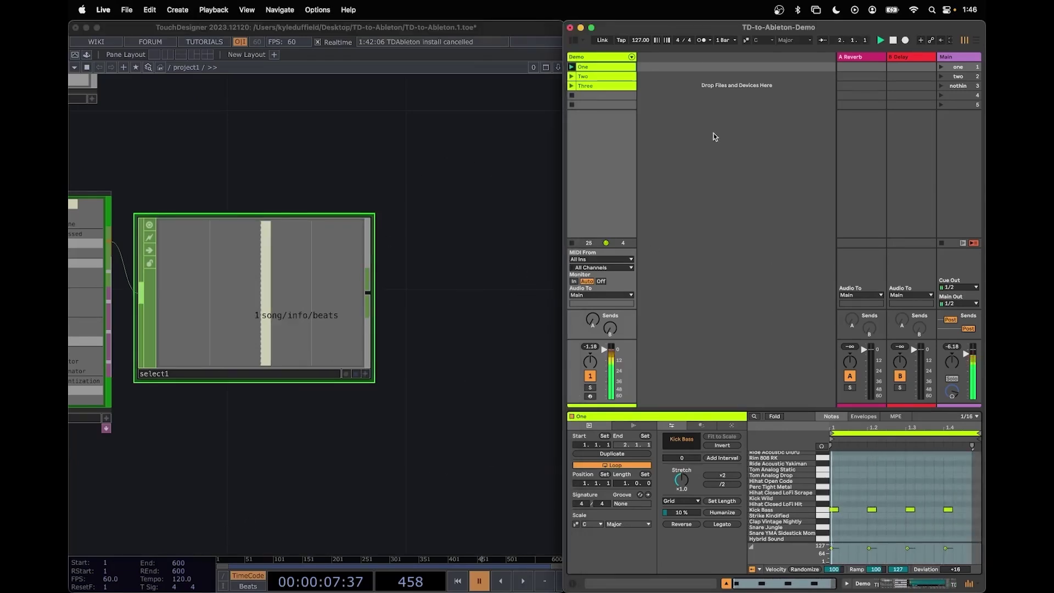
click(458, 267)
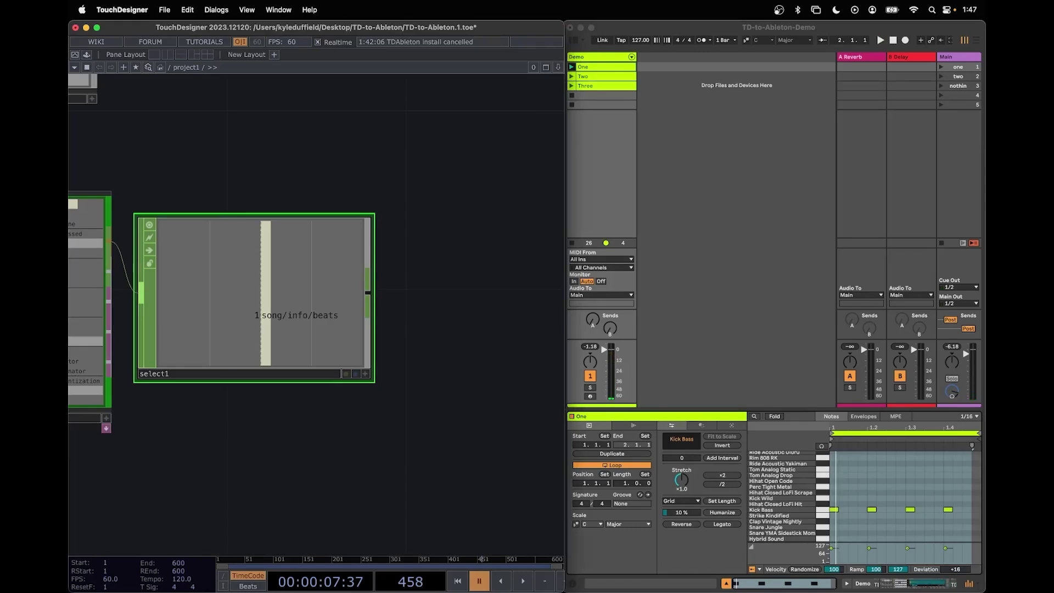